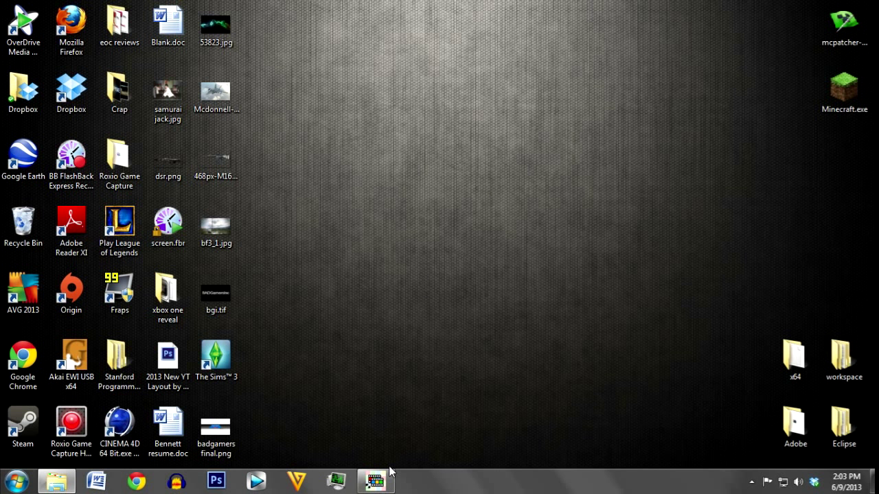
Restore the minimized intro.wxp Wax window from the taskbar
mouse_move(383, 483)
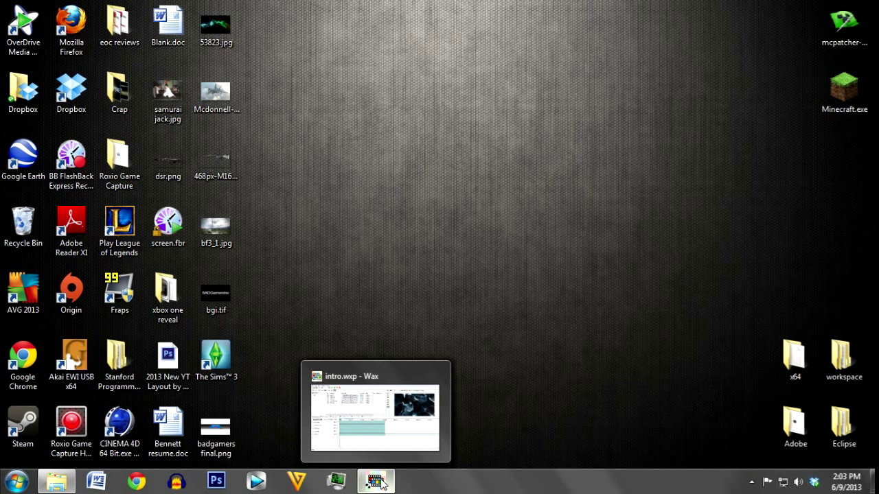
left_click(382, 483)
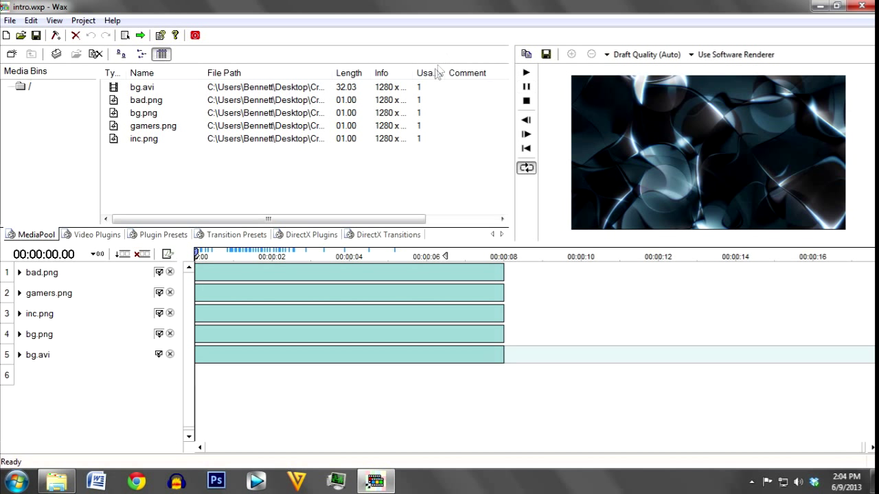
Adjust the media pool's Info column width, then minimise Wax to show the desktop
mouse_move(410, 72)
left_mouse_down()
mouse_move(435, 69)
mouse_move(414, 69)
mouse_move(400, 85)
mouse_move(406, 79)
left_mouse_up()
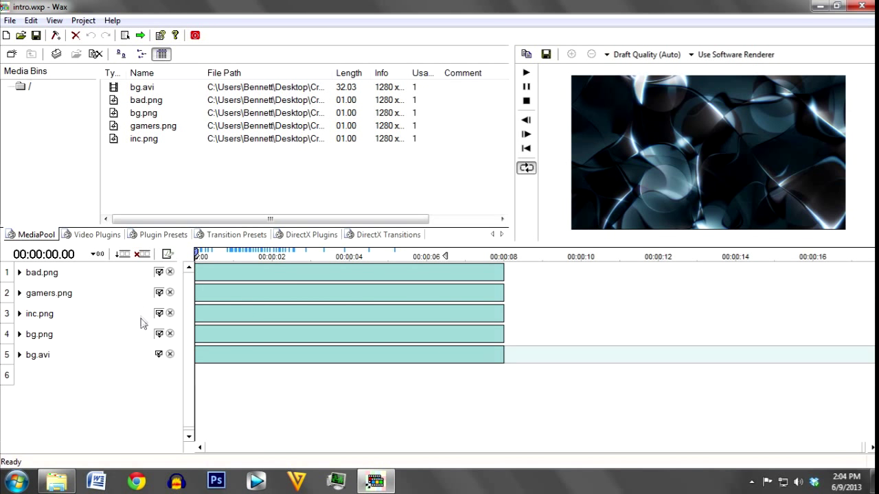
left_click(375, 480)
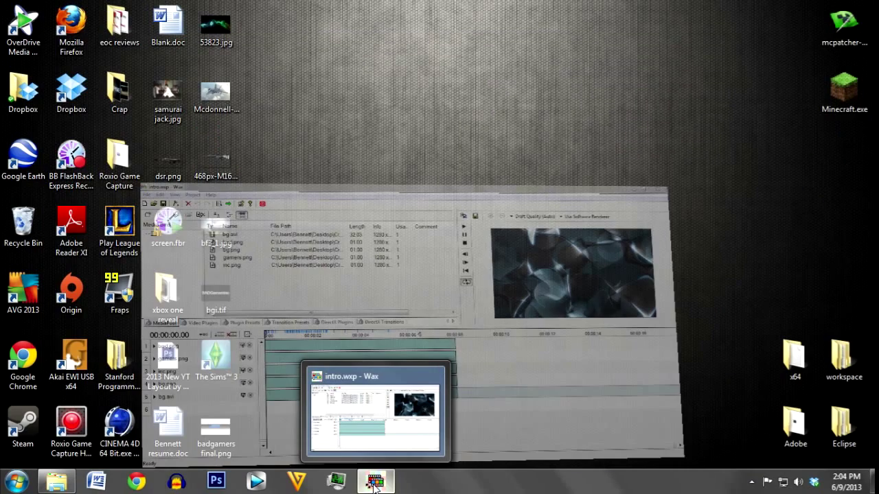
Open logo.png from Crap > BGI logo_old in Photo Viewer to see the full Bad Gamers Inc logo
left_click(56, 481)
left_click_drag(509, 268, 644, 294)
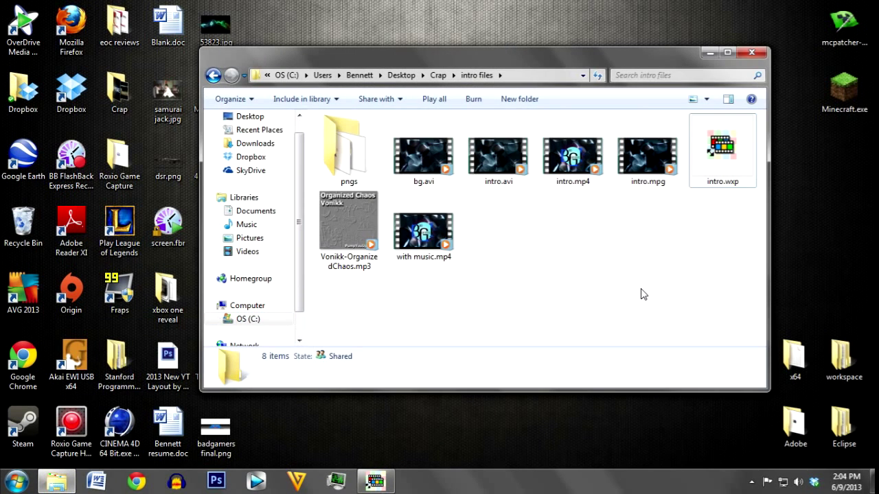
left_click(709, 52)
double_click(115, 97)
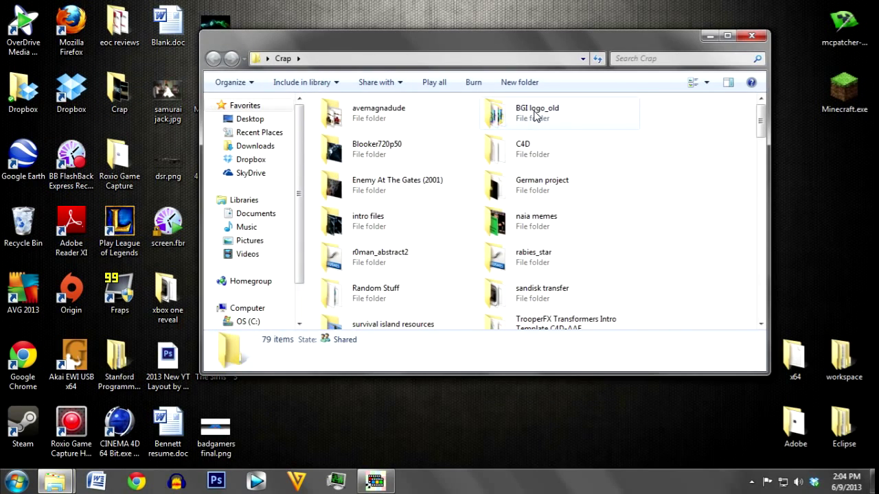
double_click(535, 116)
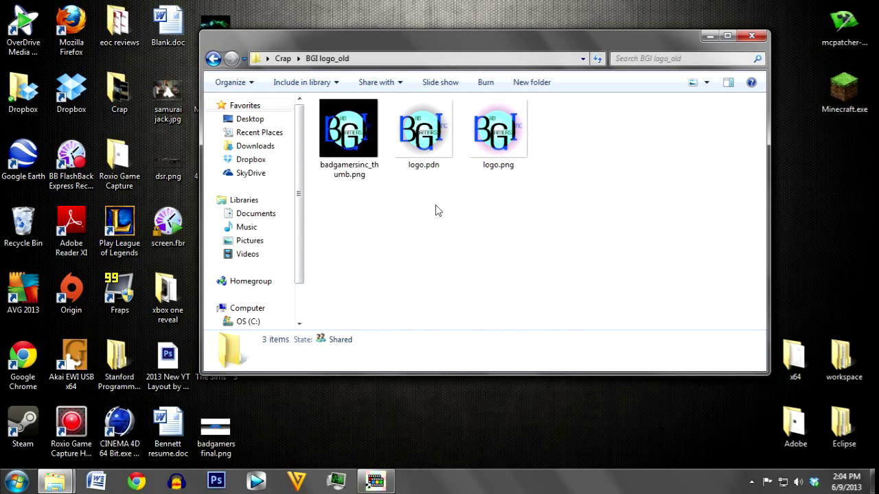
left_click(420, 127)
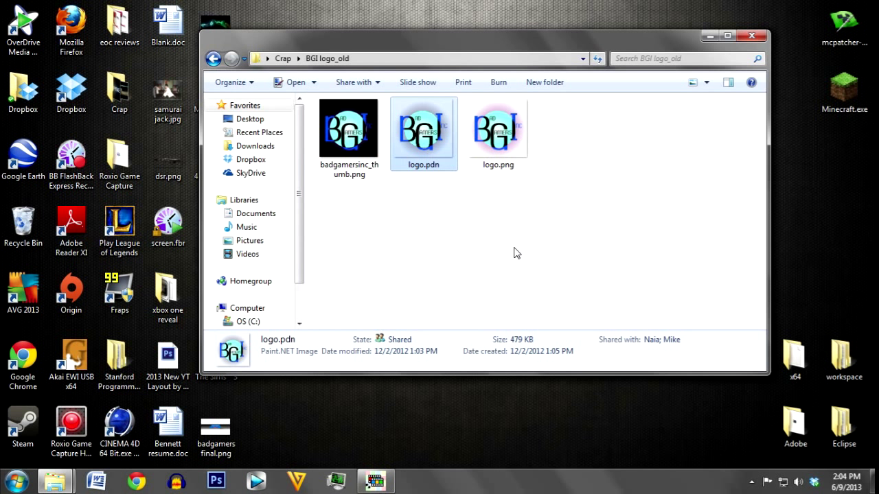
double_click(500, 140)
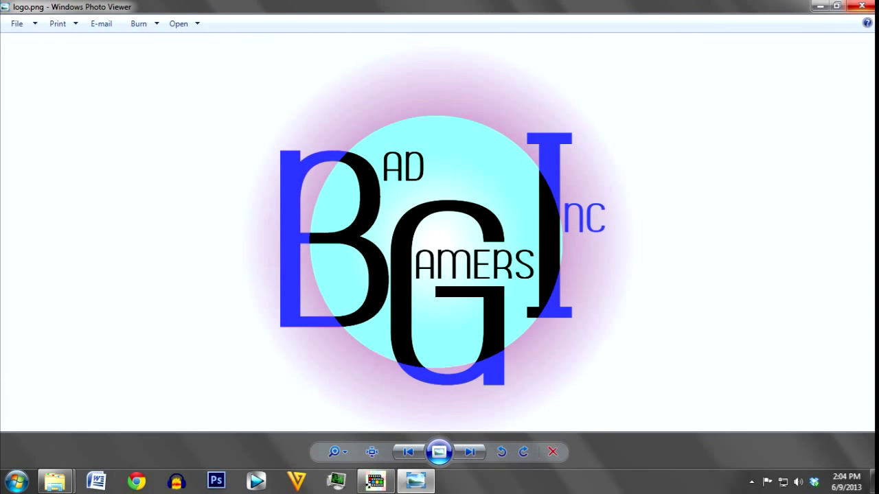
Close the logo and its folder, then open bad.png from the intro files pngs folder
left_click(861, 6)
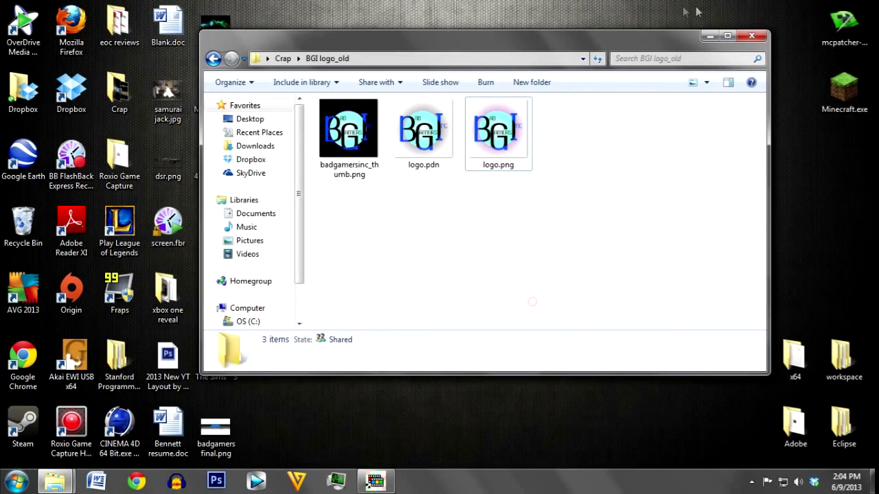
left_click(749, 36)
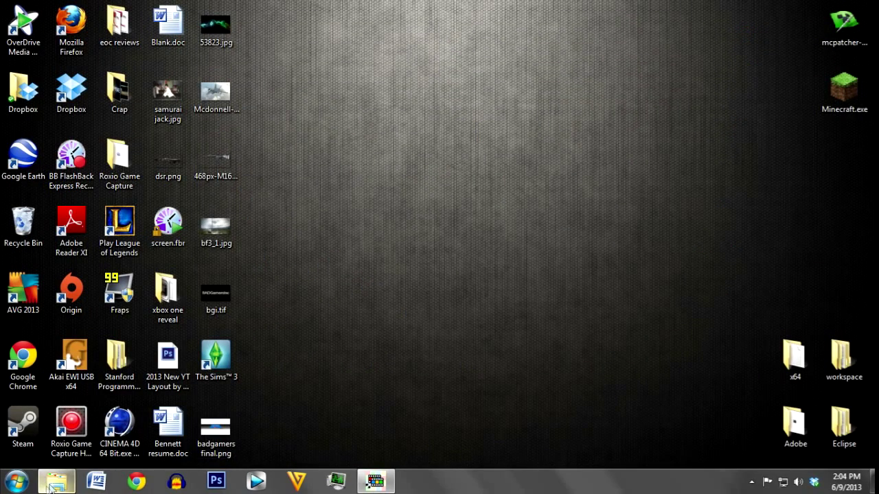
left_click(52, 484)
double_click(346, 151)
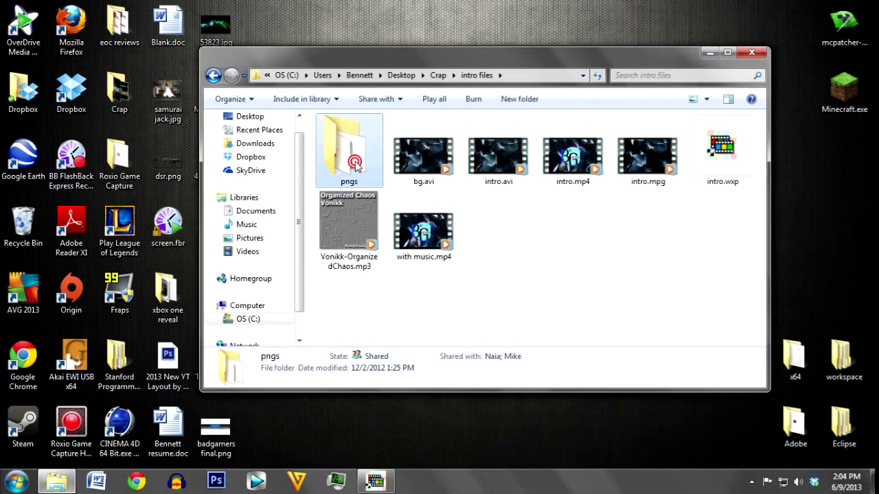
double_click(363, 141)
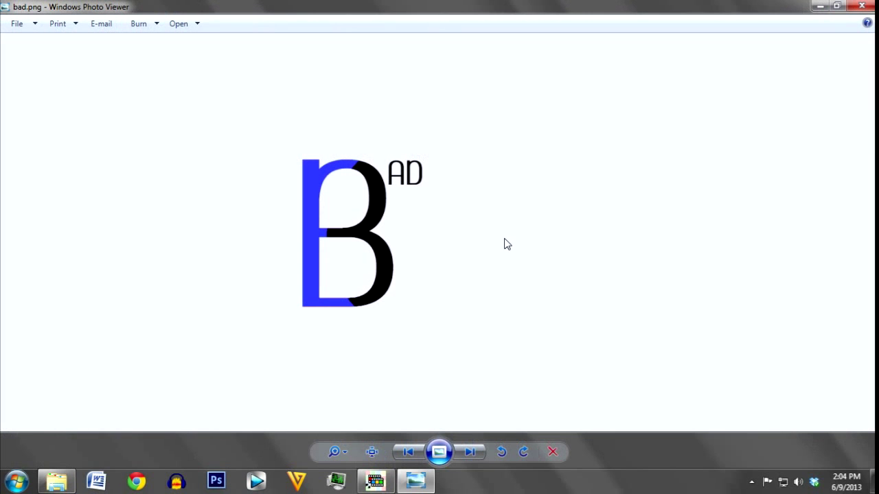
Page forward through bg.png, gamers.png and inc.png and back, then close the viewer
left_click(471, 453)
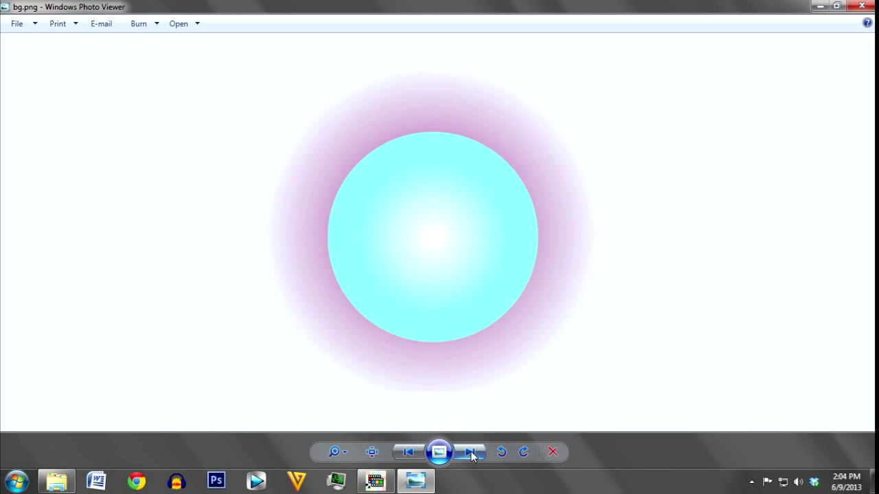
left_click(471, 454)
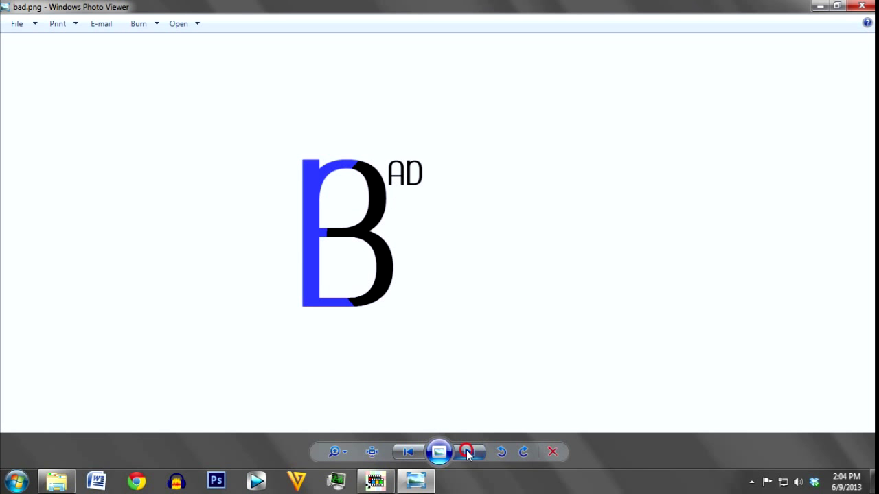
left_click(466, 452)
left_click(466, 451)
left_click(467, 452)
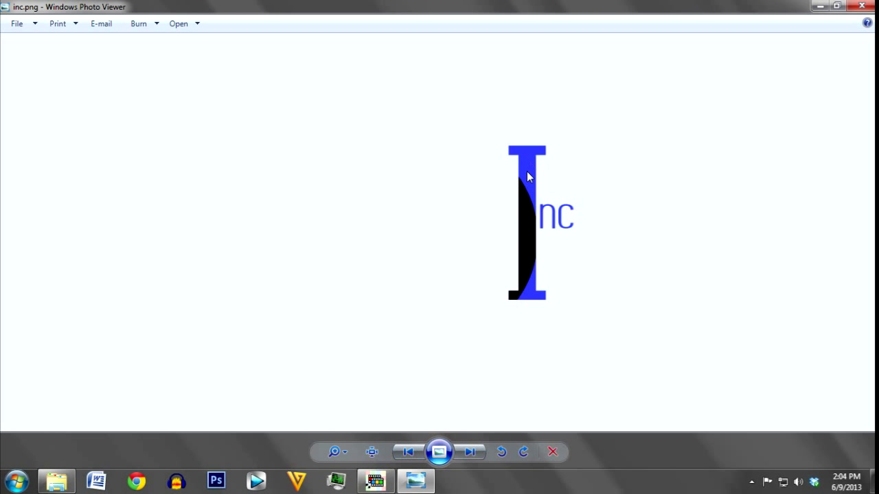
left_click(405, 453)
left_click(405, 454)
left_click(405, 453)
left_click(406, 453)
left_click(867, 4)
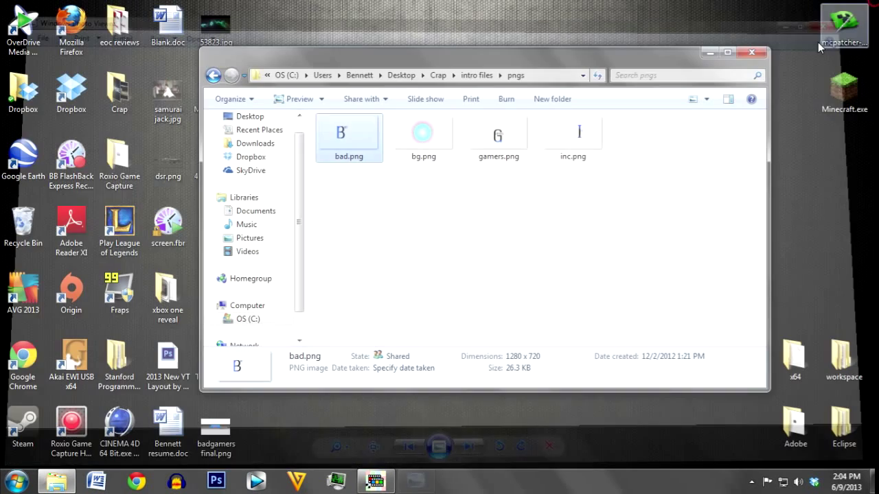
Return to the intro files folder and inspect the bg.avi and intro.avi file details
left_click(224, 76)
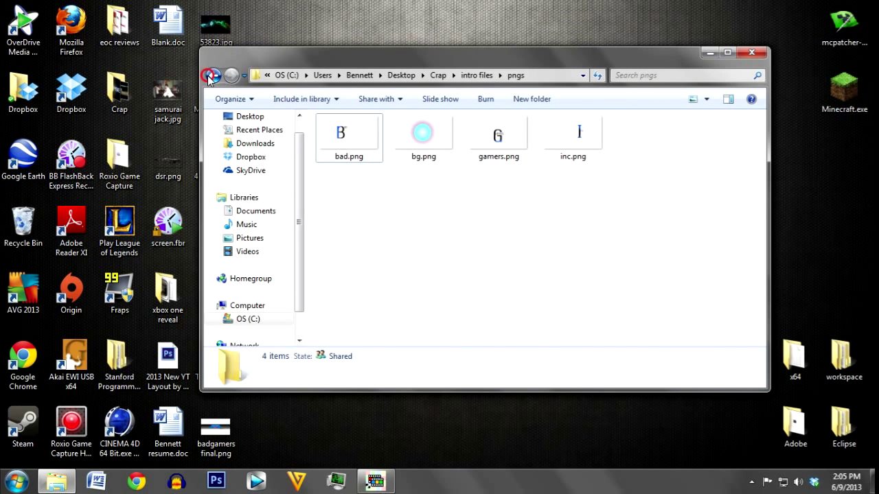
left_click(421, 154)
left_click(526, 243)
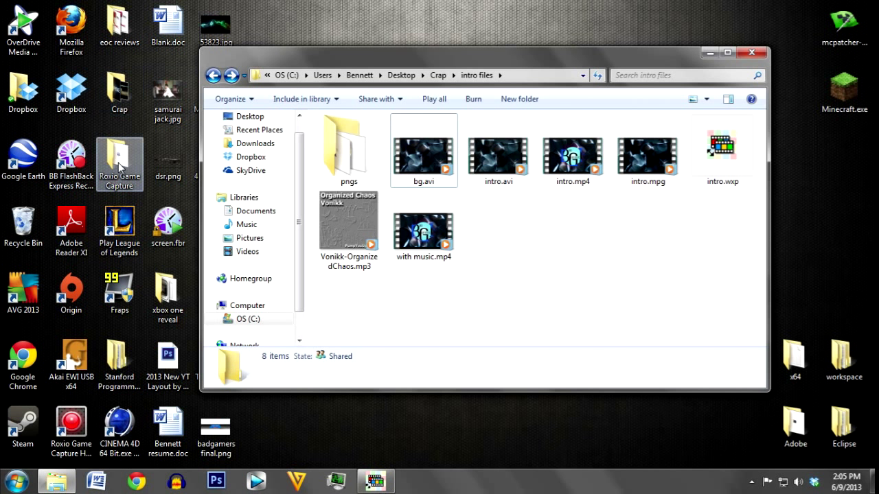
left_click_drag(466, 199, 485, 211)
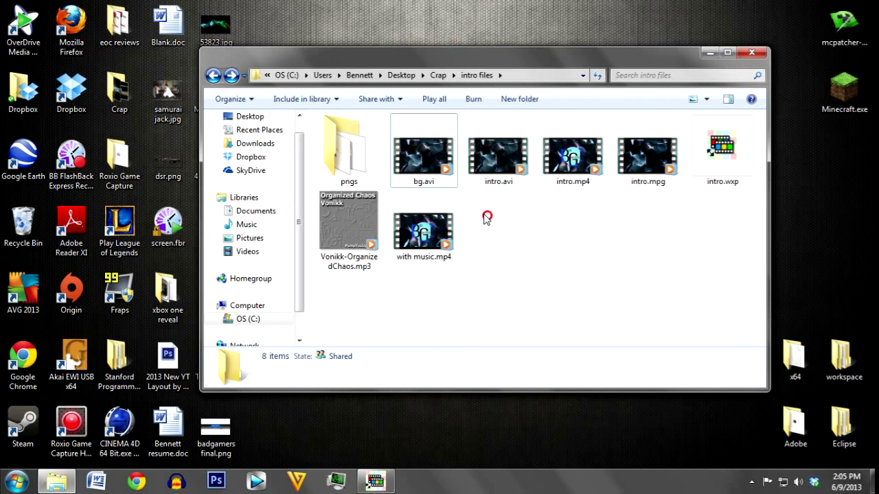
left_click(647, 311)
left_click(499, 156)
left_click(423, 157)
left_click(516, 227)
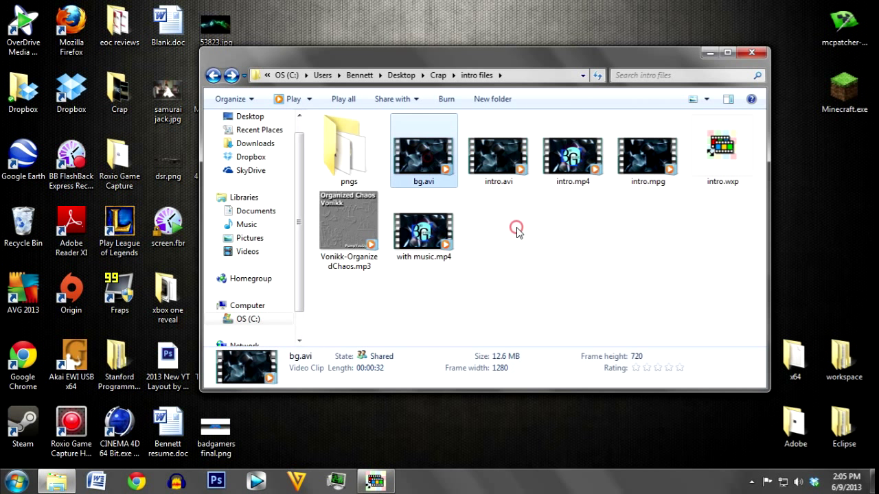
Inspect the details of the rendered intro.mpg and of bg.avi again
left_click(656, 150)
left_click(650, 212)
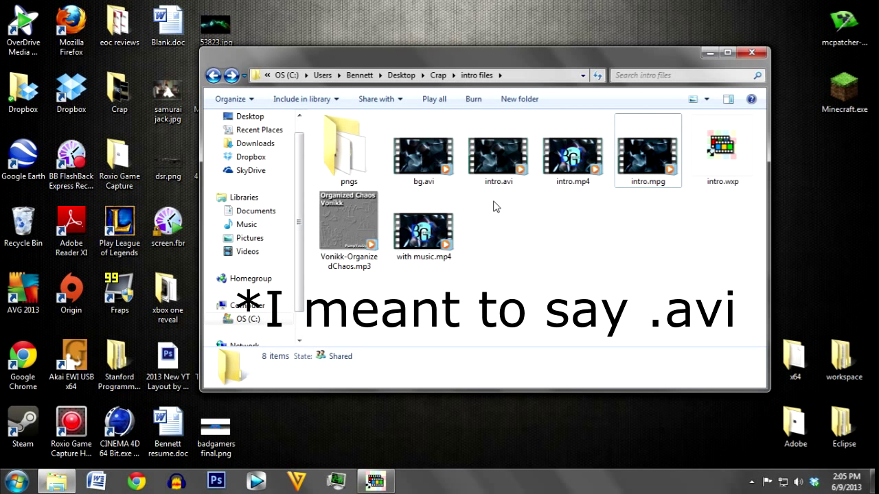
left_click(515, 221)
left_click(411, 163)
left_click(520, 243)
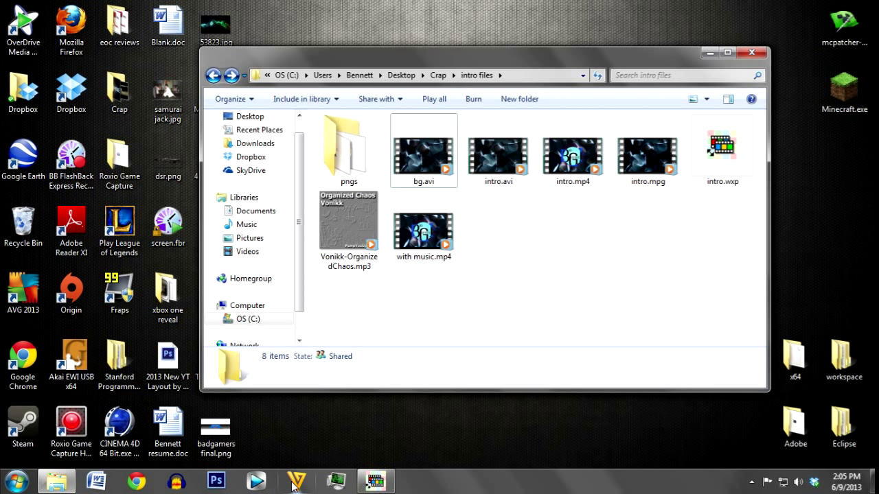
left_click_drag(529, 281, 626, 310)
Check the Vonikk-OrganizedChaos.mp3 music file, then bring the Wax project back
left_click(369, 261)
left_click(368, 291)
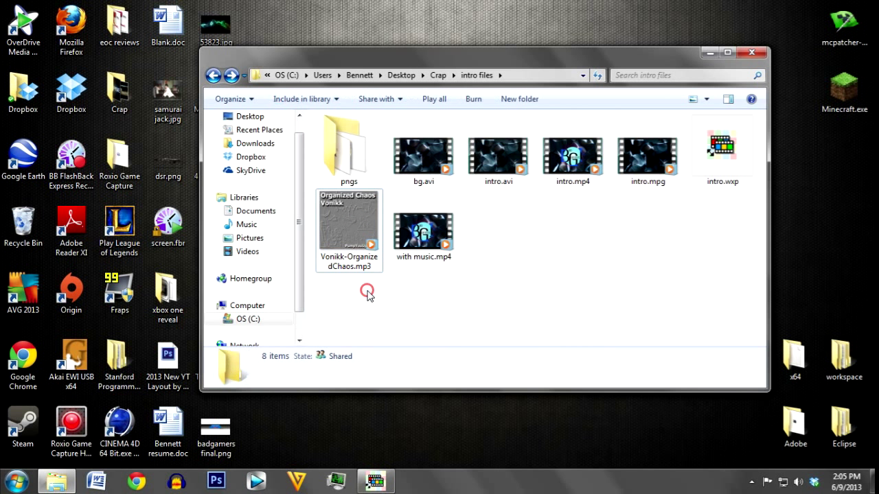
left_click(338, 249)
left_click(343, 298)
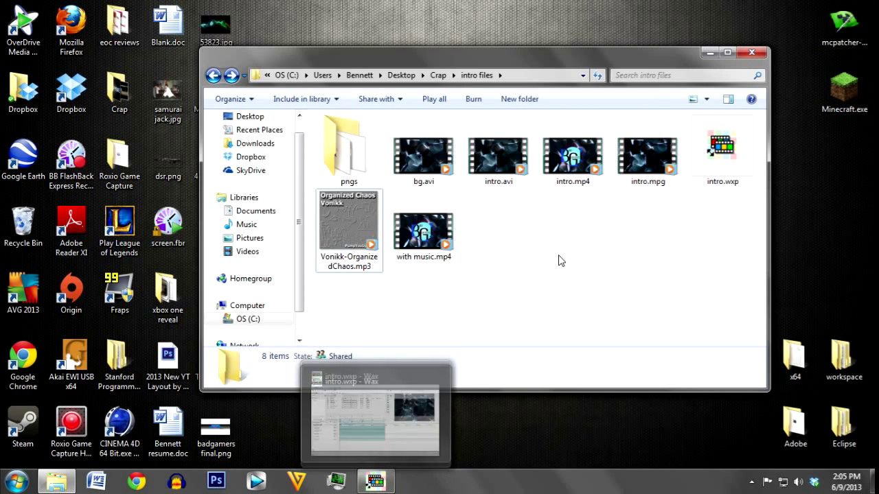
left_click(376, 482)
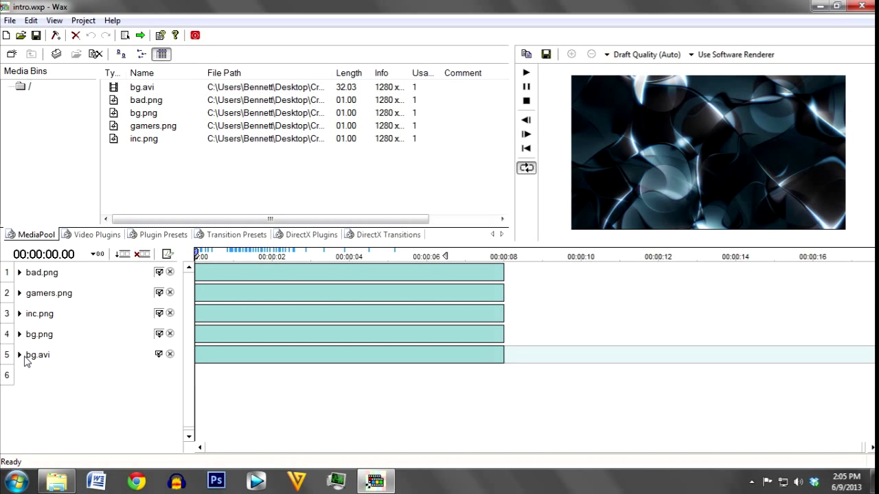
Toggle the bg.avi track off and back on, then scrub the preview to about 00:00:04.23
left_click(35, 355)
left_click(170, 355)
left_click(171, 355)
left_click(170, 355)
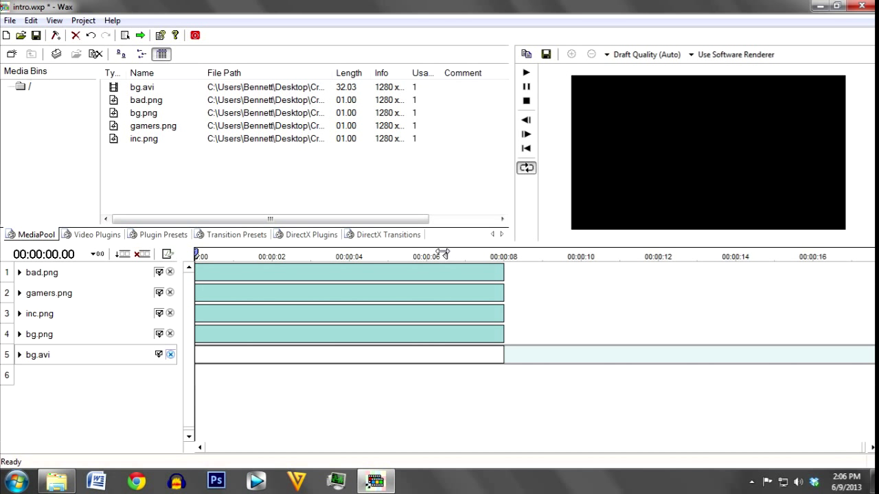
left_click(170, 354)
left_click(19, 354)
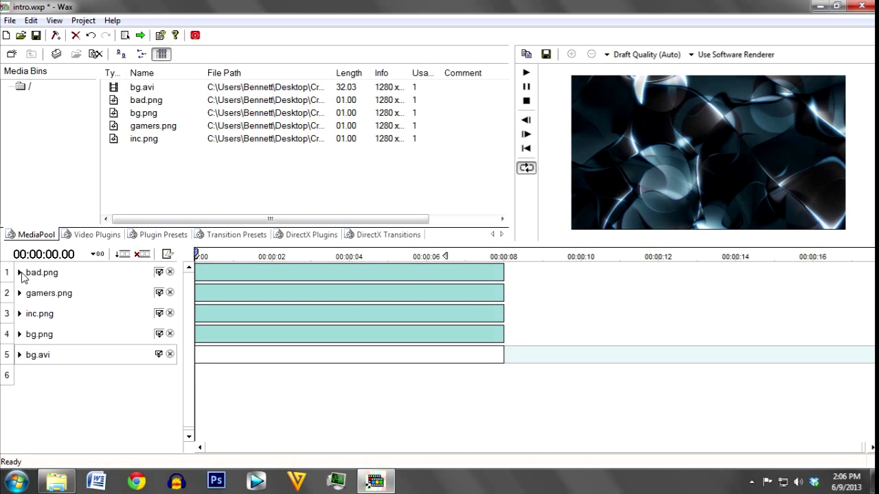
left_click(224, 268)
left_click_drag(199, 254, 379, 250)
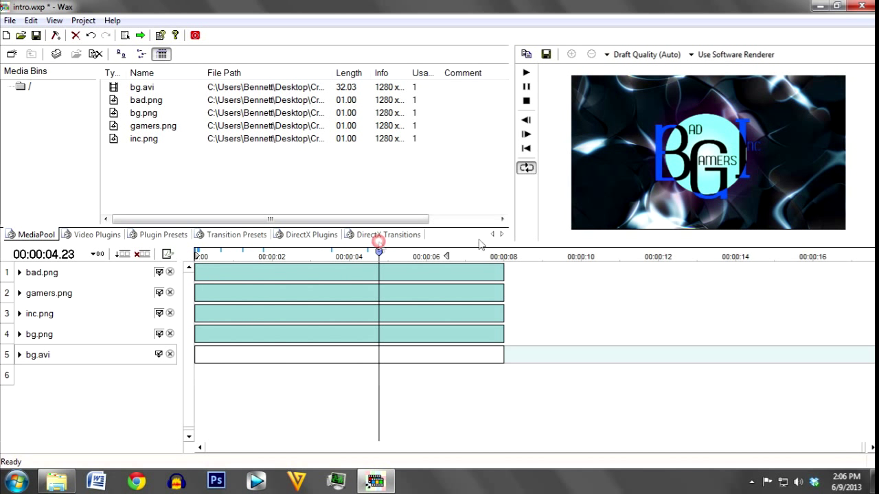
Keep bad.png's opacity keyframing Linear and scrub from the start to preview the fade-in
left_click(19, 272)
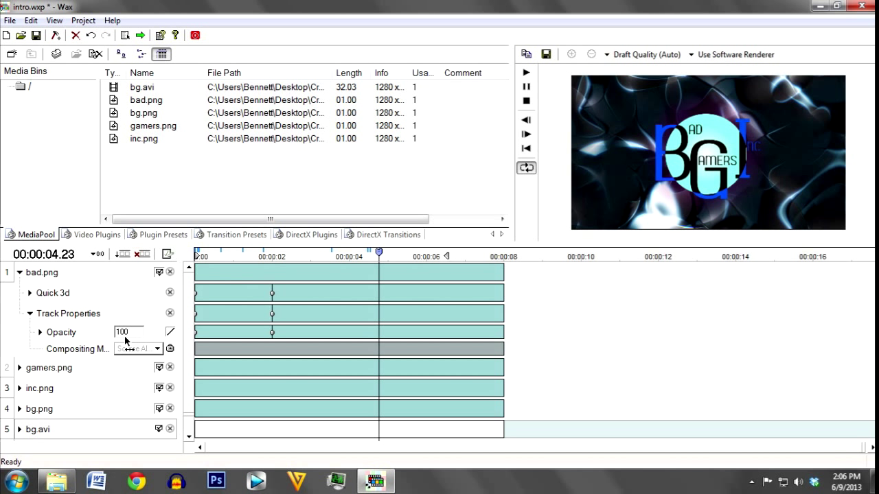
left_click(169, 333)
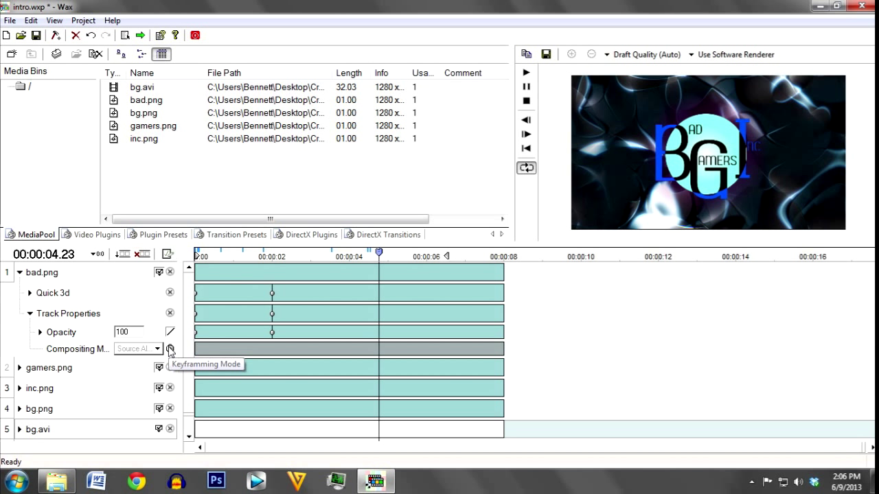
left_click(171, 333)
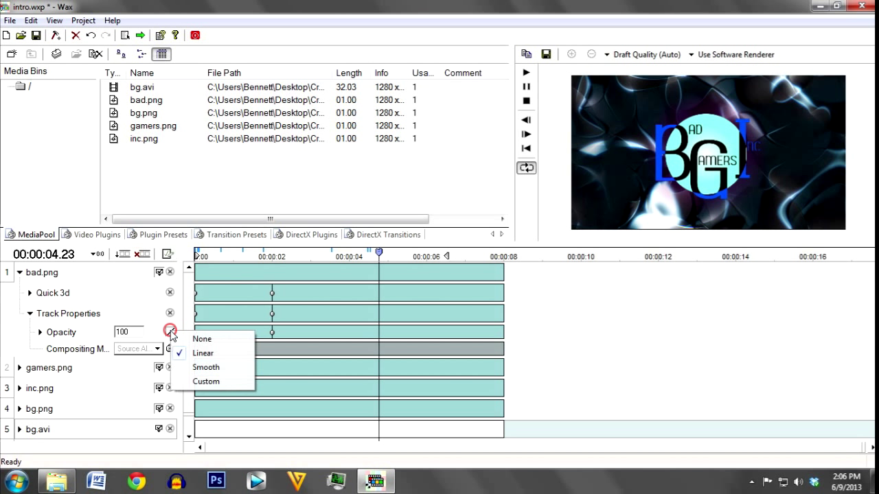
left_click(202, 356)
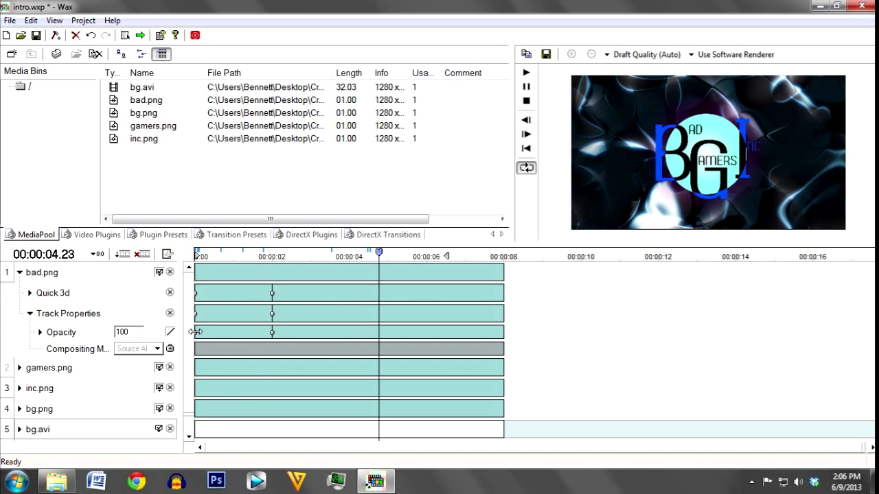
left_click_drag(379, 254, 141, 255)
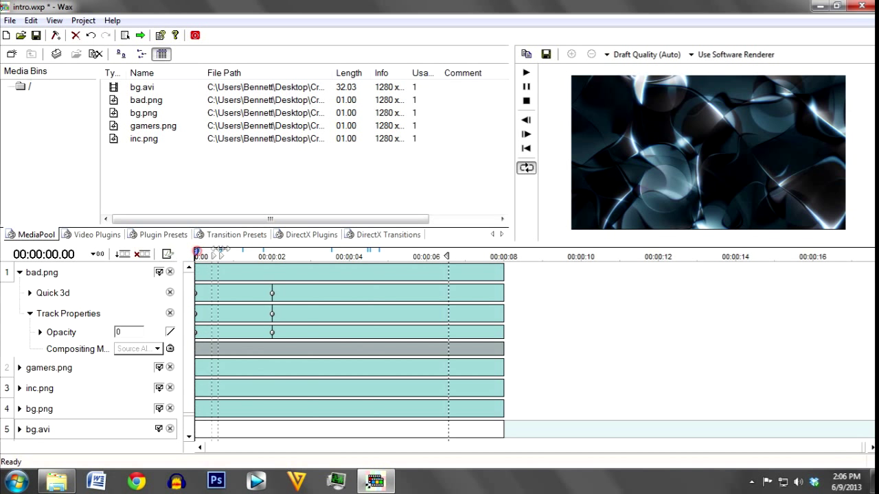
left_click(197, 252)
mouse_move(199, 253)
left_mouse_down()
mouse_move(281, 253)
mouse_move(195, 253)
left_mouse_up()
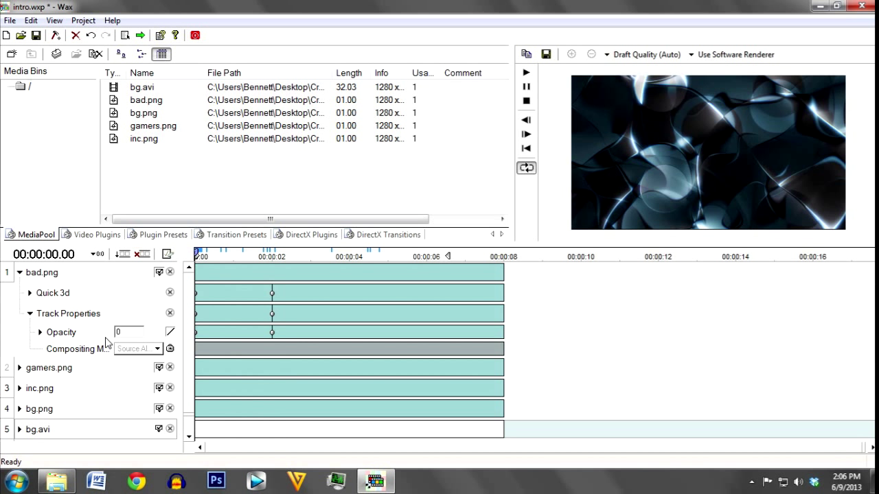
Inspect the gamers.png, inc.png and bg.png layer properties in the track list
left_click(30, 314)
left_click(19, 335)
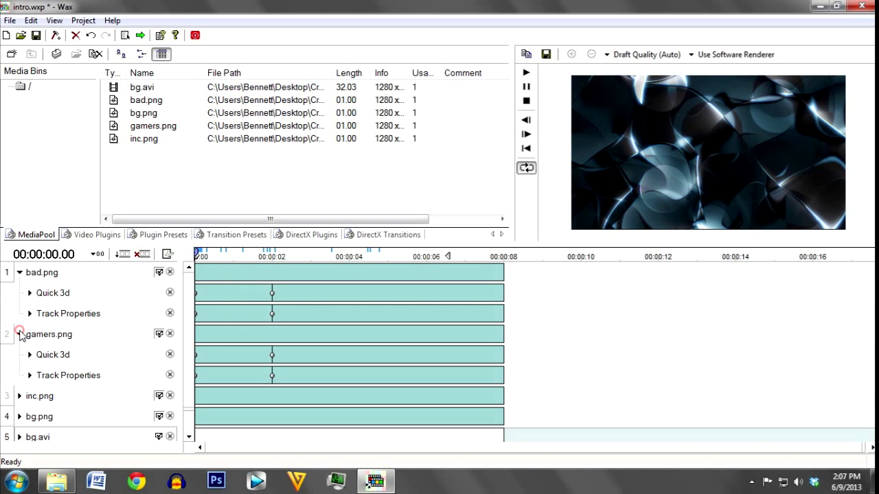
left_click(30, 355)
left_click(30, 355)
left_click(29, 376)
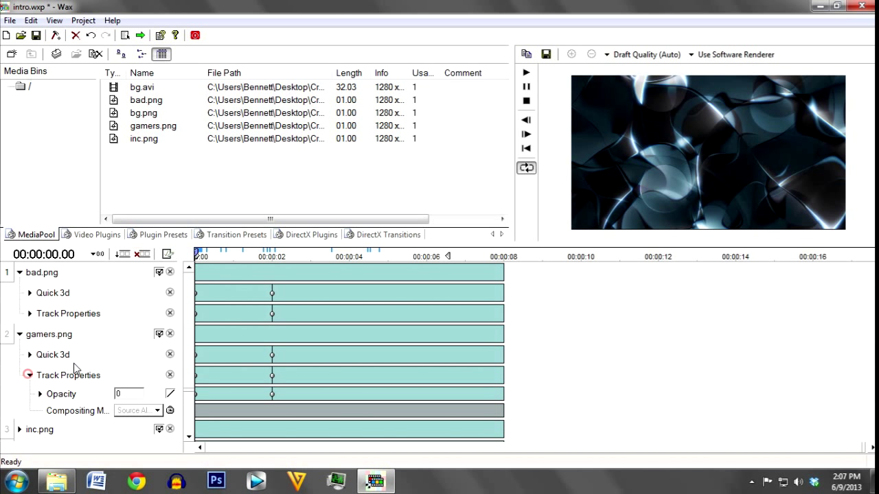
left_click(19, 335)
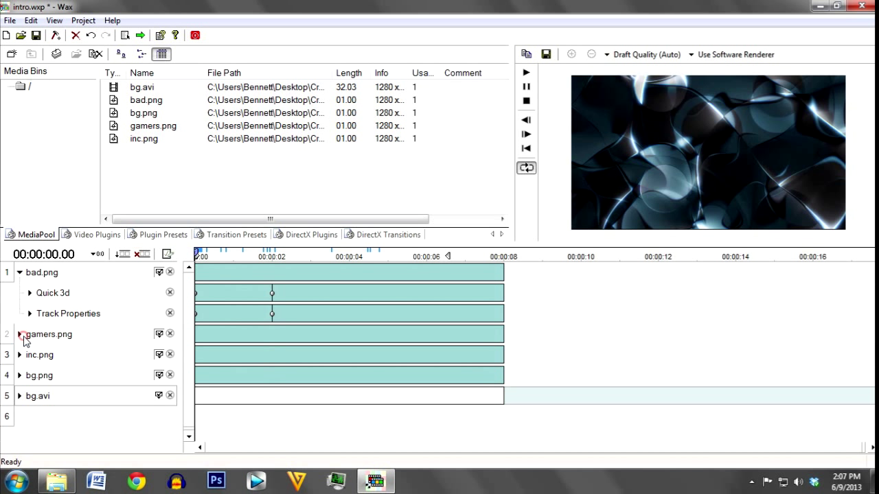
left_click(20, 355)
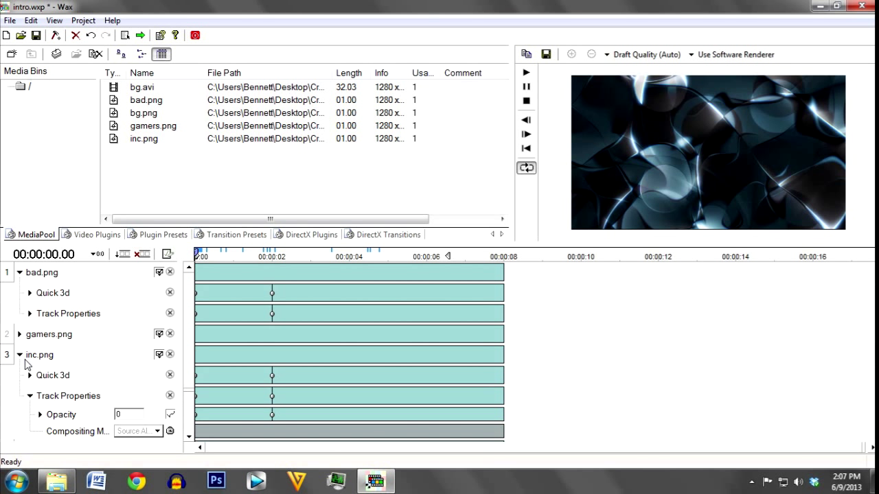
left_click(20, 355)
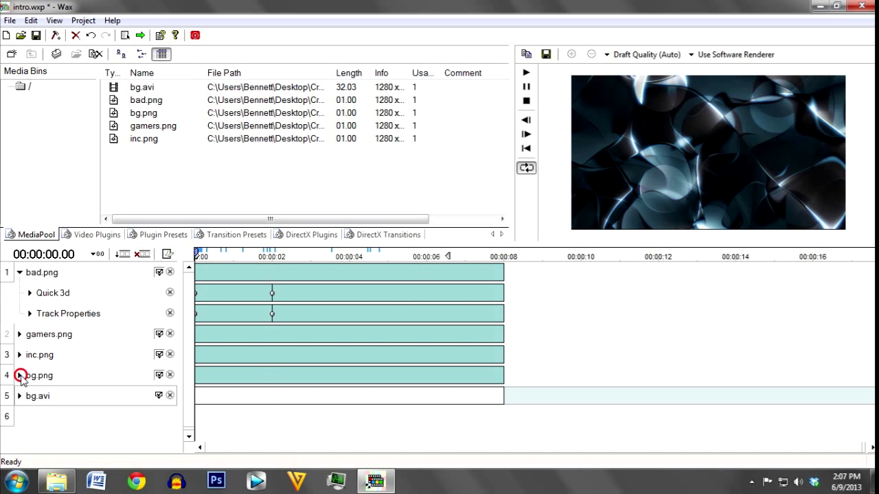
left_click(20, 376)
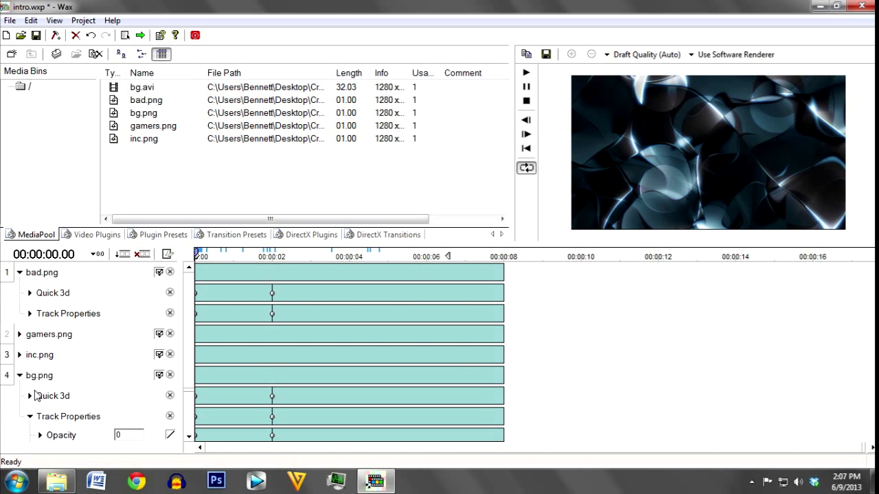
left_click(20, 376)
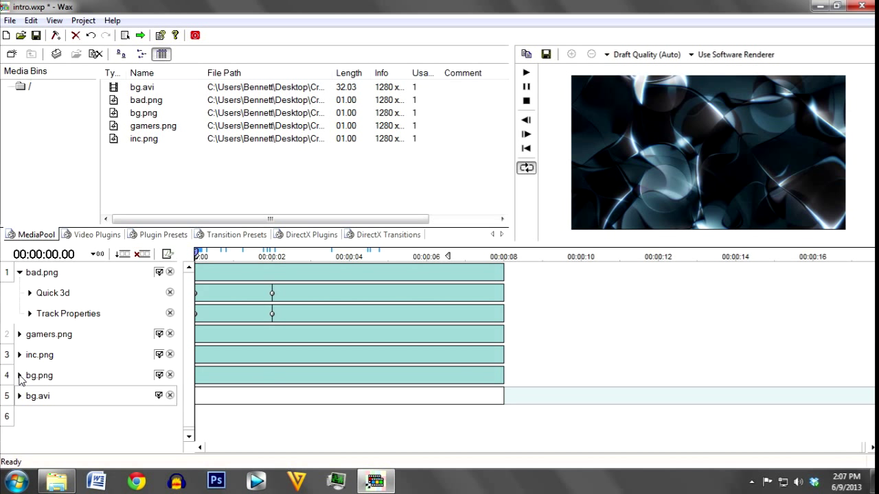
left_click(20, 376)
left_click(20, 376)
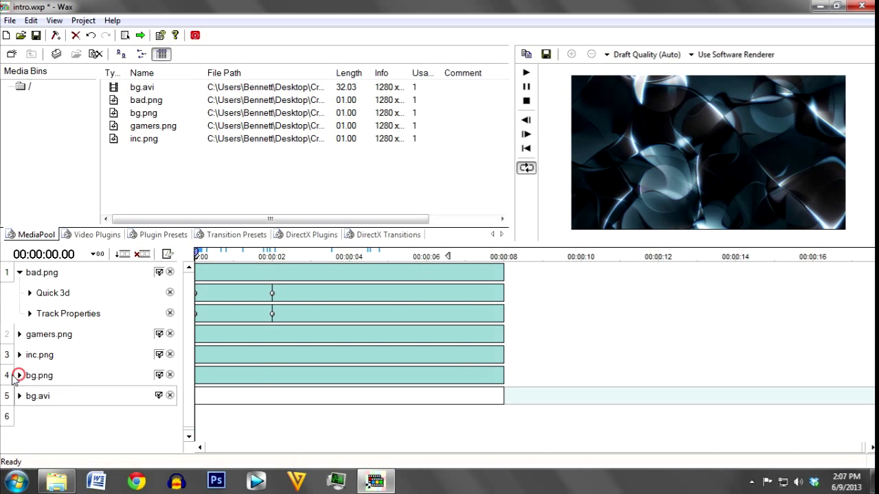
Switch off the bg.png layer, step back two frames near the start, and show the video plugins
left_click(170, 378)
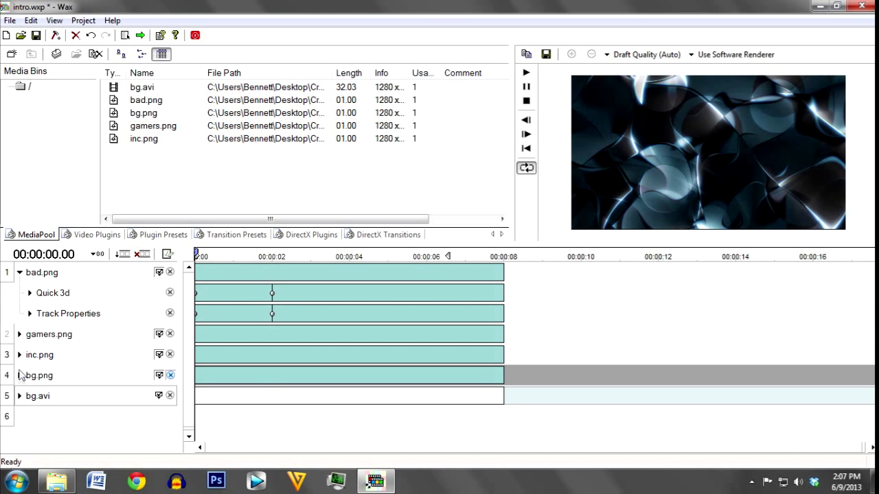
left_click(20, 376)
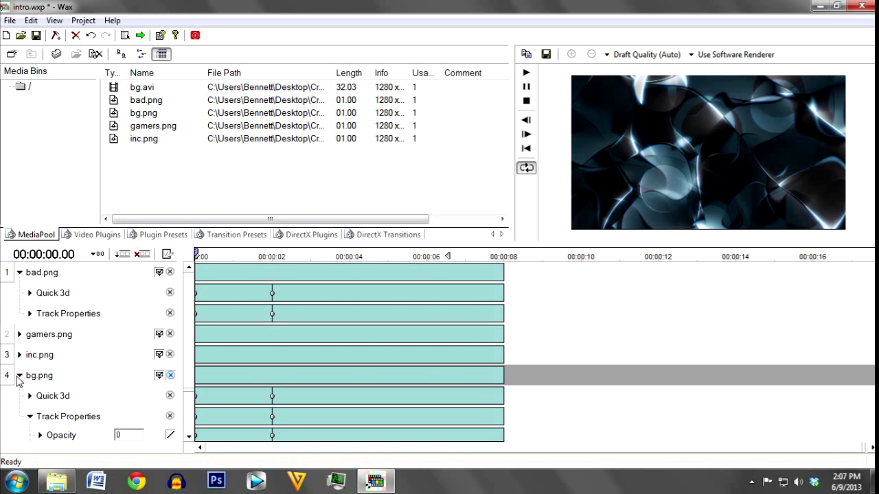
left_click(20, 376)
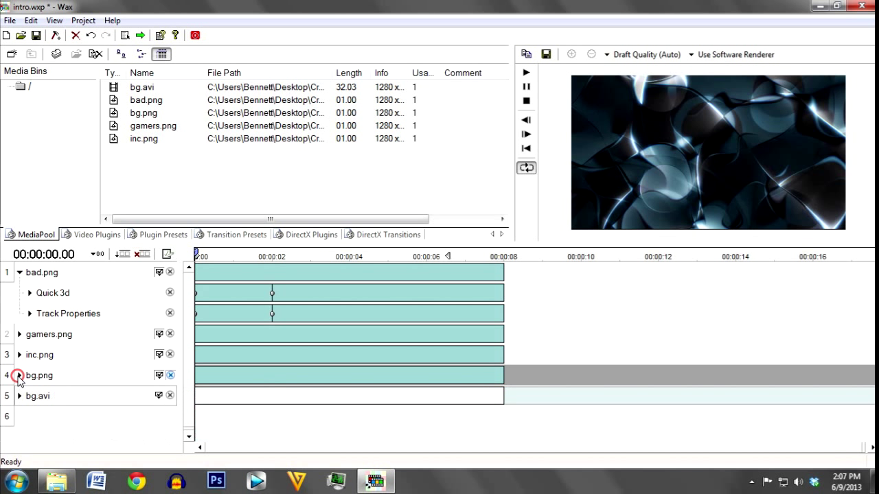
left_click(204, 275)
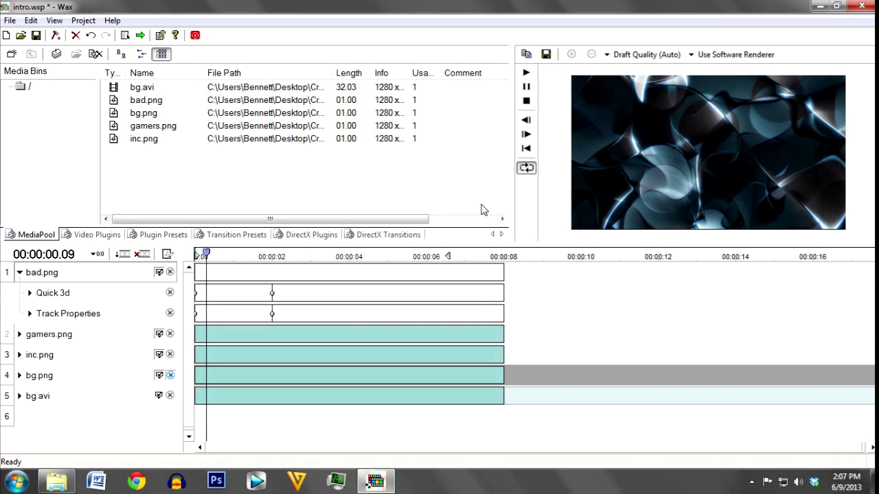
left_click(526, 120)
left_click(526, 120)
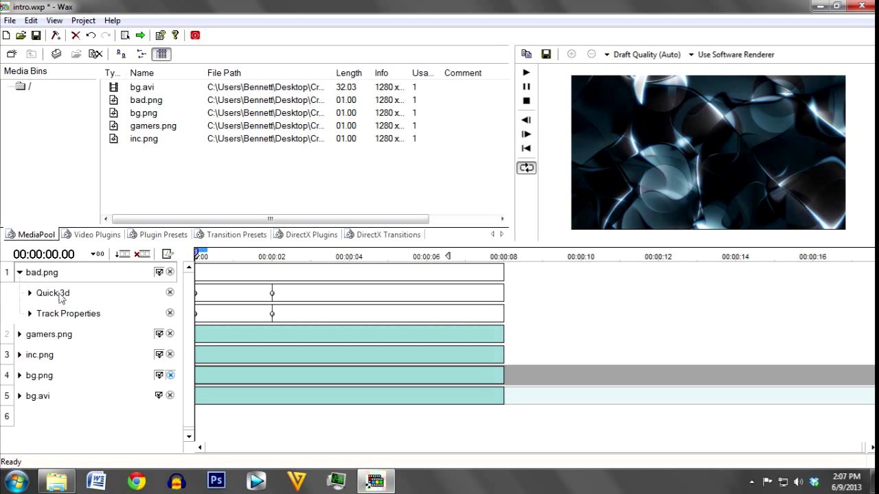
left_click(95, 233)
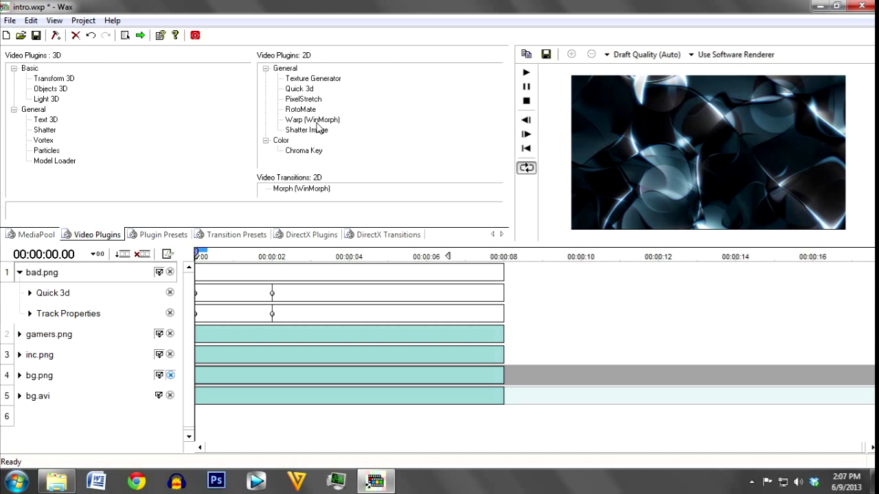
Browse the Basic and General 3D plugin groups, read Quick 3d's description, and select bad.png's Quick 3d
left_click(36, 110)
left_click(29, 68)
left_click(294, 89)
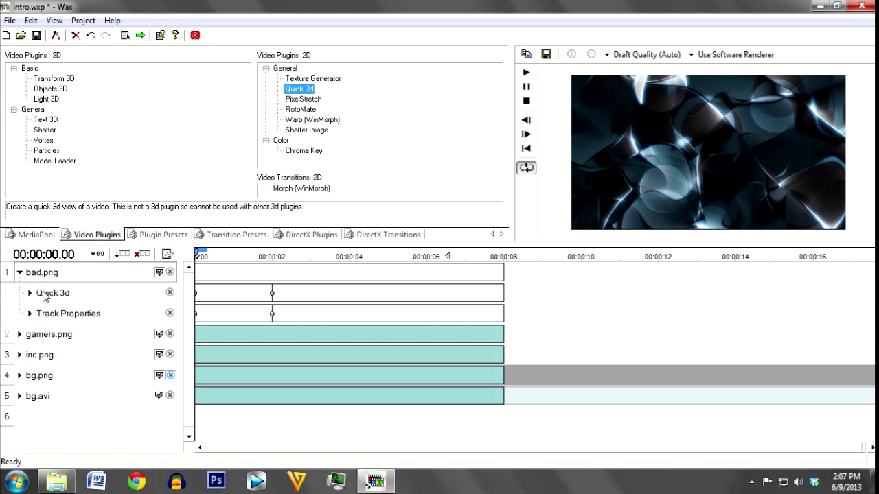
left_click(43, 294)
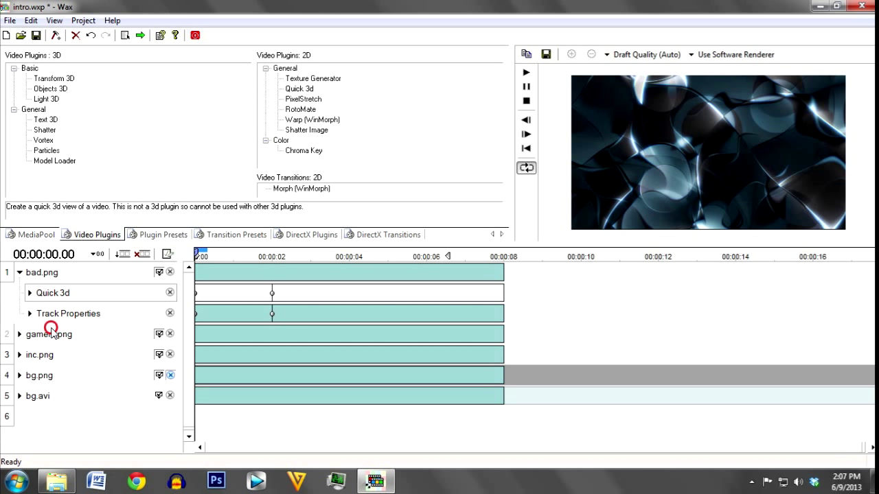
Cycle through the other layers and reveal bad.png's Quick 3d Posx -0.400 and Posy 0.582
left_click(50, 333)
left_click(19, 335)
left_click(19, 335)
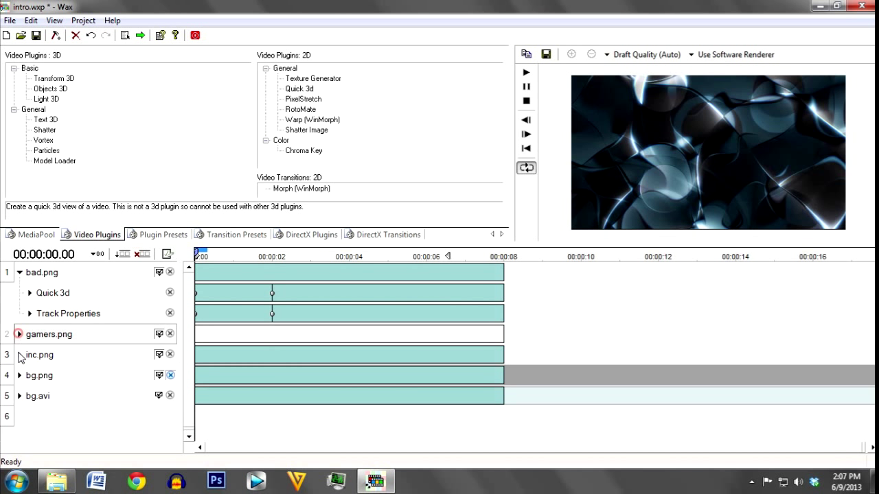
left_click(19, 355)
left_click(19, 355)
left_click(19, 376)
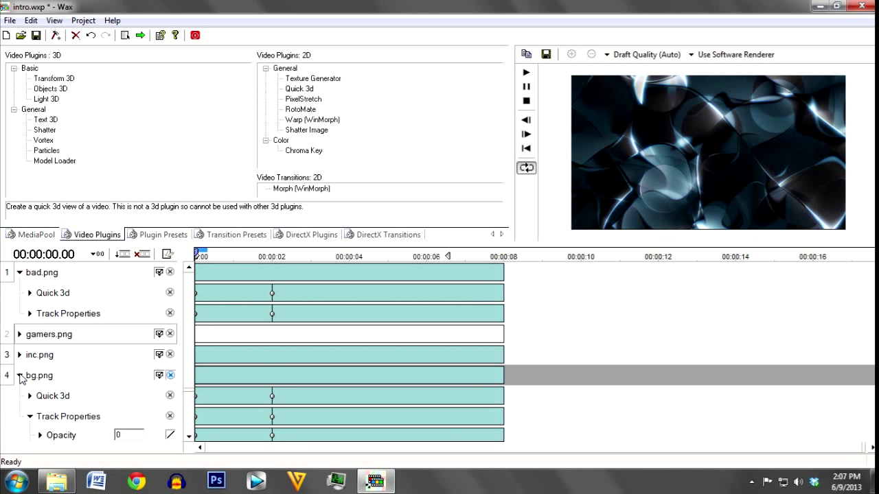
left_click(19, 375)
left_click(19, 273)
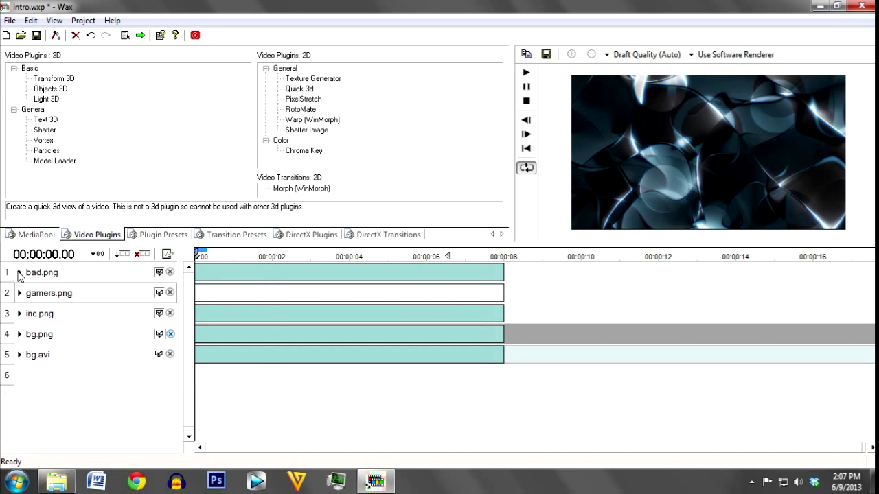
left_click(19, 272)
left_click(29, 293)
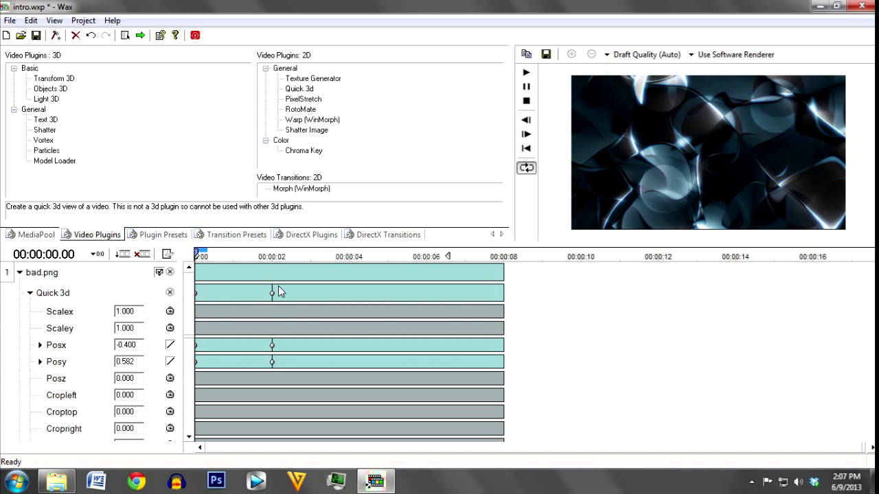
Jump to 00:00:02.18 and switch the bg.png layer back on
mouse_move(188, 306)
left_mouse_down()
mouse_move(189, 392)
mouse_move(187, 312)
left_mouse_up()
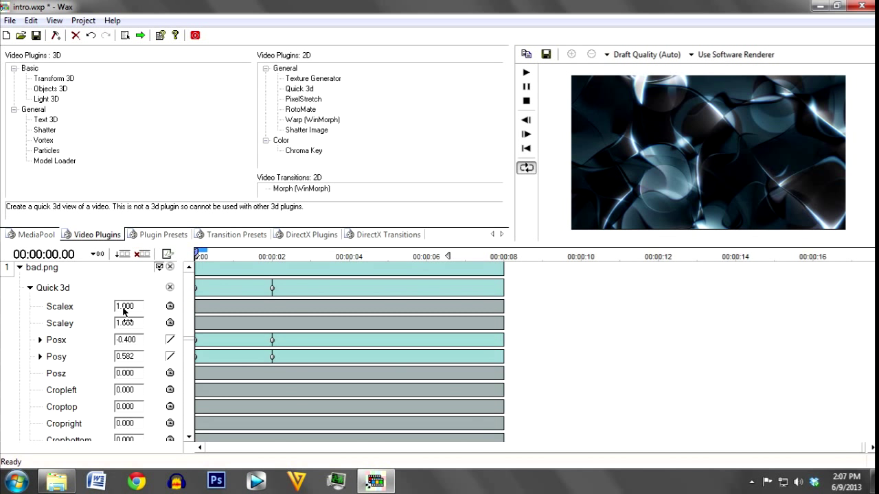
left_click(295, 256)
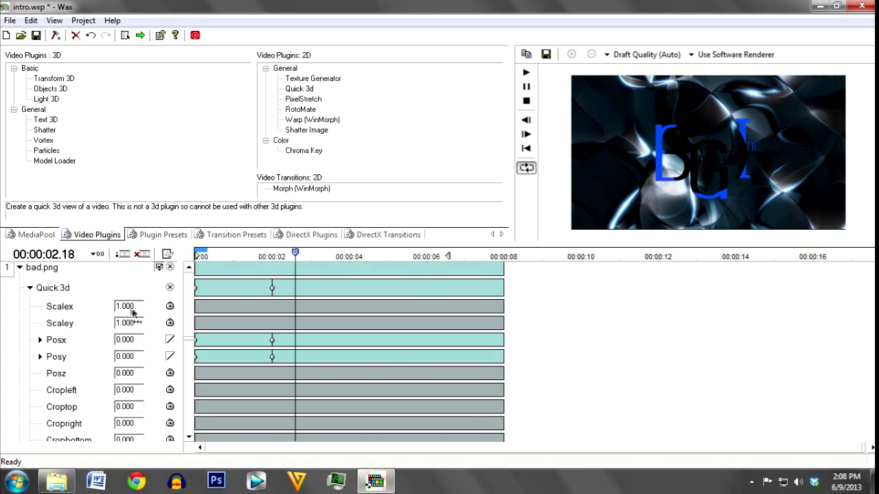
left_click(19, 268)
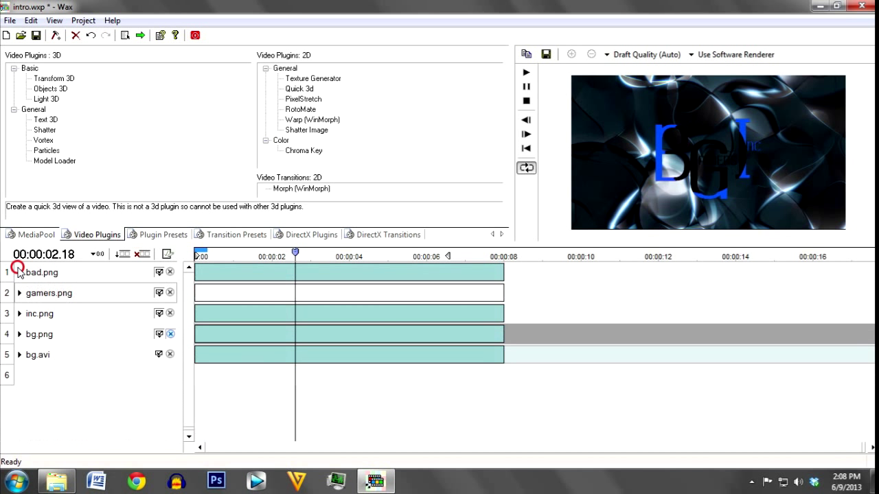
left_click(171, 335)
left_click(111, 273)
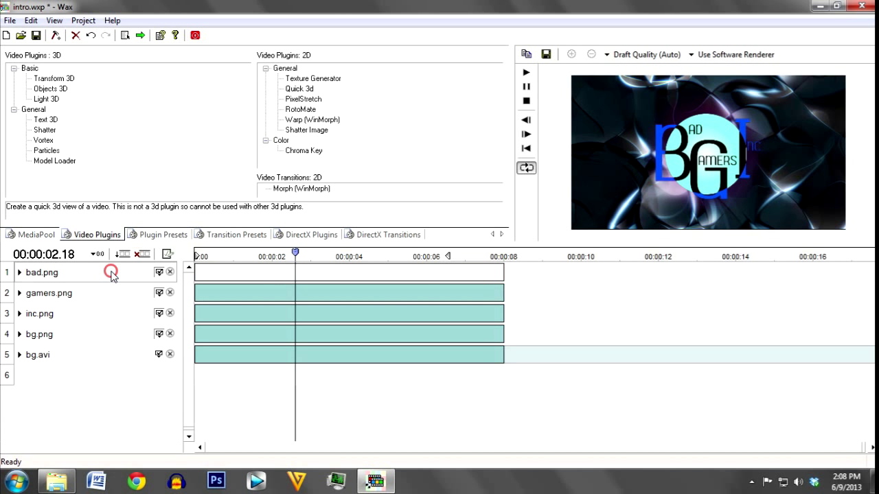
Open bad.png's Quick 3d parameters, trial-stretch Scalex, then undo it back to 1.000
left_click(19, 273)
left_click(30, 294)
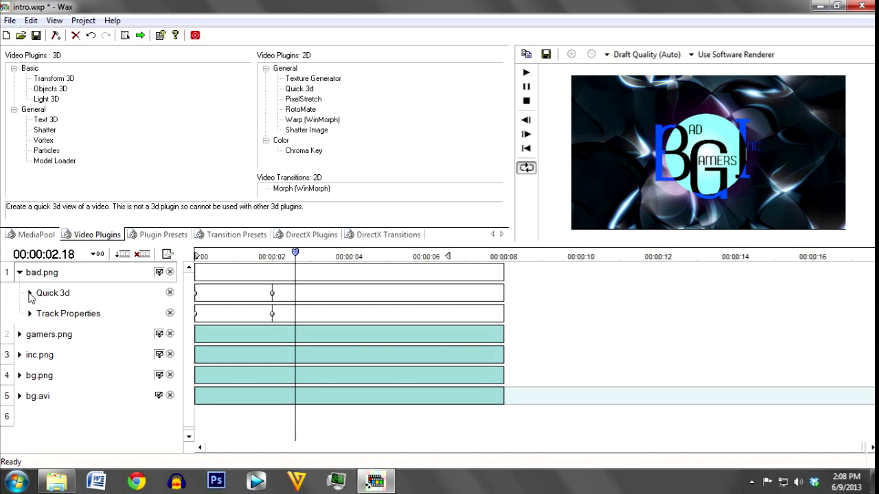
left_click(29, 293)
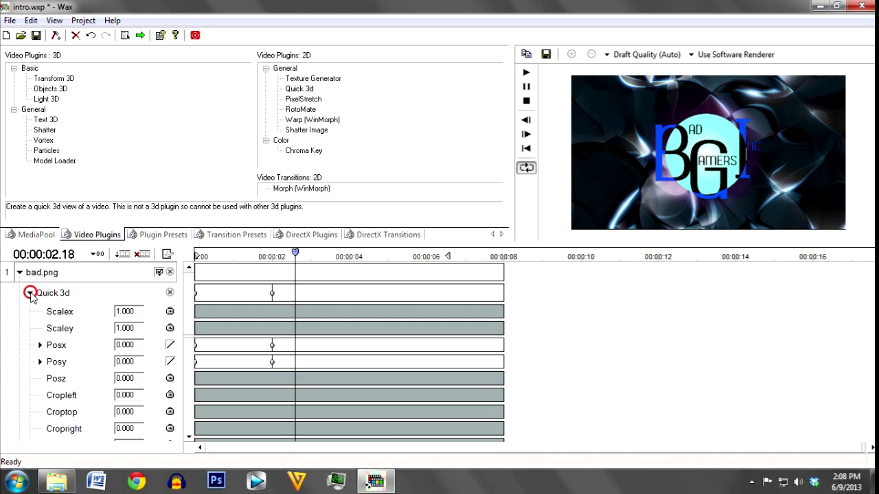
left_click(29, 293)
left_click(29, 293)
scroll(192, 311, "down", 1)
mouse_move(124, 276)
left_mouse_down()
mouse_move(151, 278)
mouse_move(134, 278)
left_mouse_up()
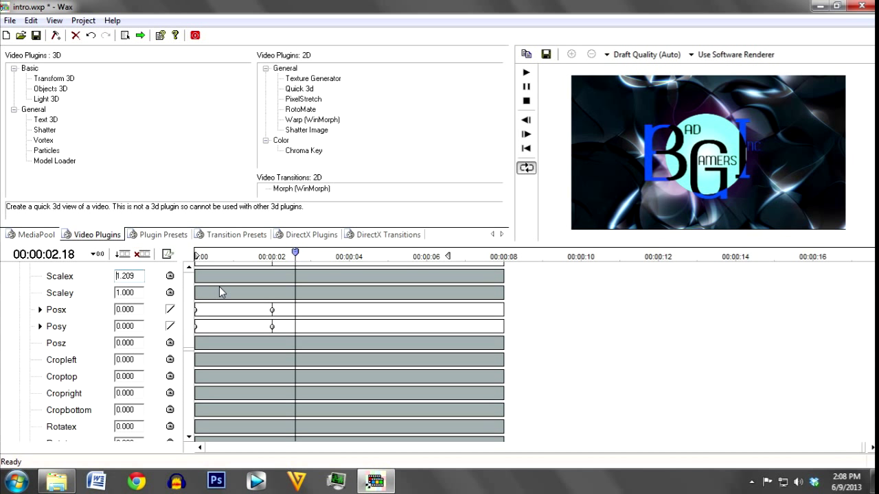
key("ctrl+z")
key("ctrl+z")
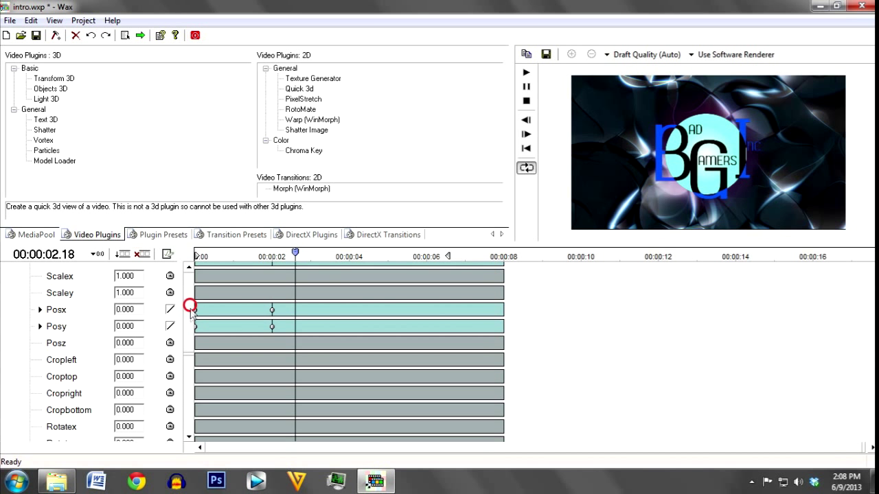
scroll(190, 307, "down", 3)
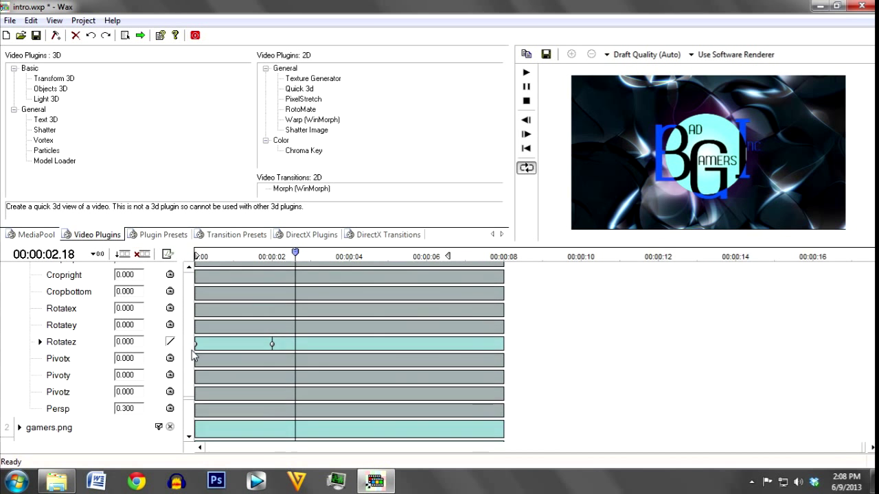
scroll(193, 355, "up", 3)
left_click(194, 324)
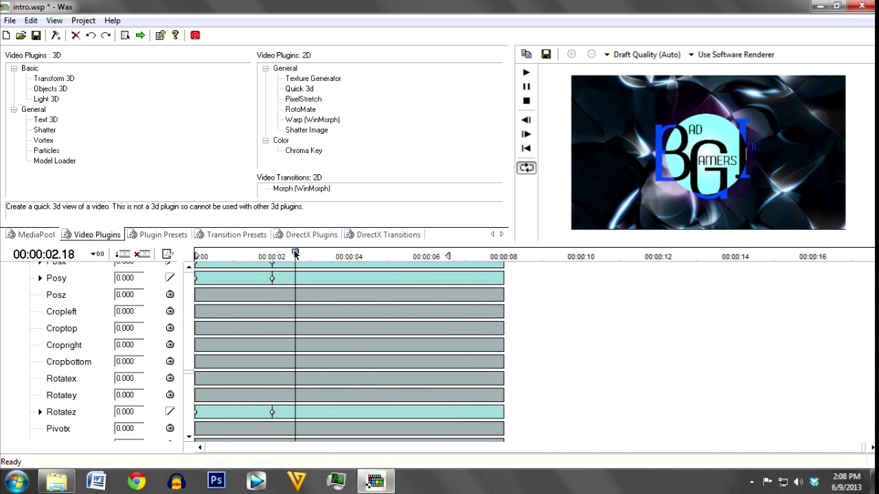
left_click_drag(296, 254, 262, 254)
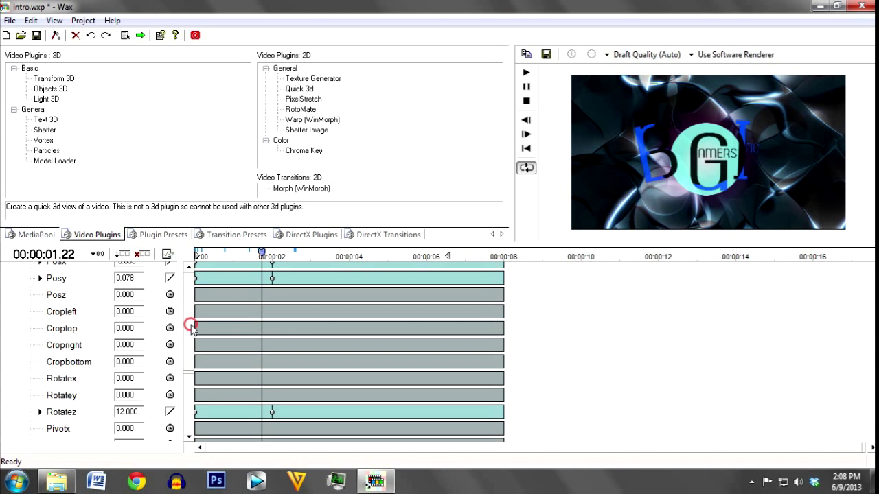
scroll(191, 343, "down", 3)
mouse_move(125, 343)
left_mouse_down()
mouse_move(153, 347)
mouse_move(118, 349)
mouse_move(163, 351)
mouse_move(123, 354)
mouse_move(147, 353)
mouse_move(139, 353)
left_mouse_up()
key("ctrl+z")
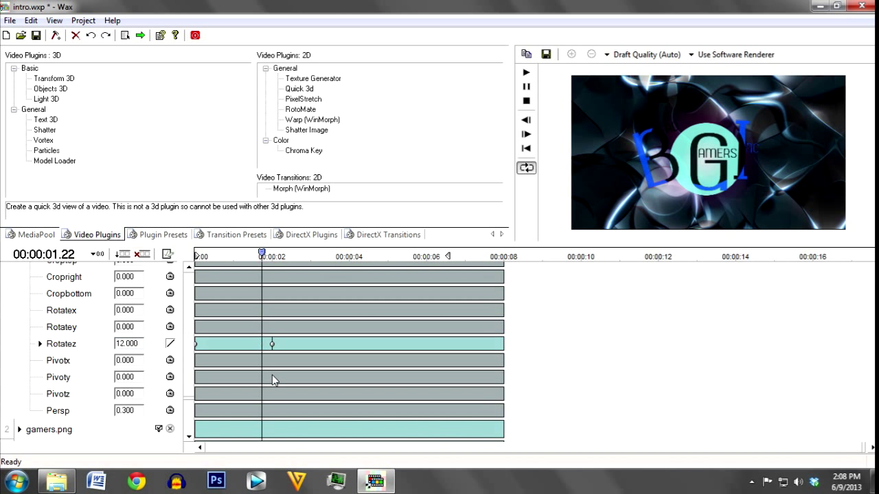
left_click_drag(262, 252, 178, 255)
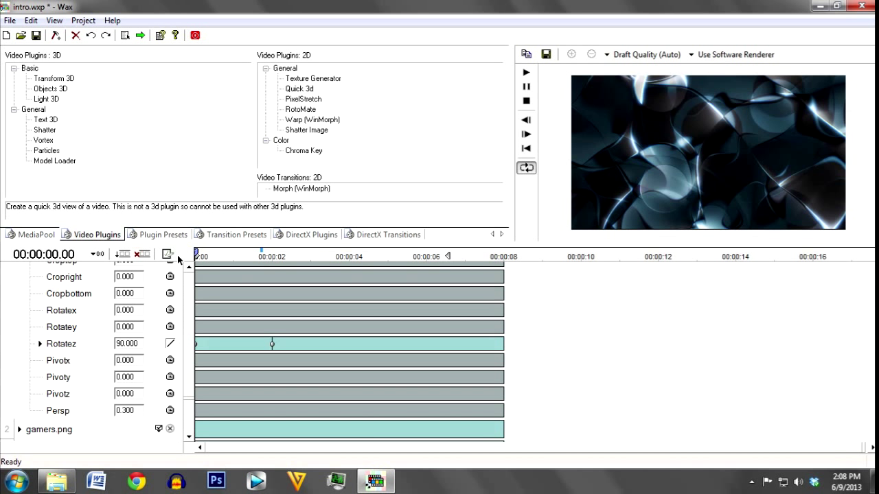
left_click_drag(197, 253, 273, 256)
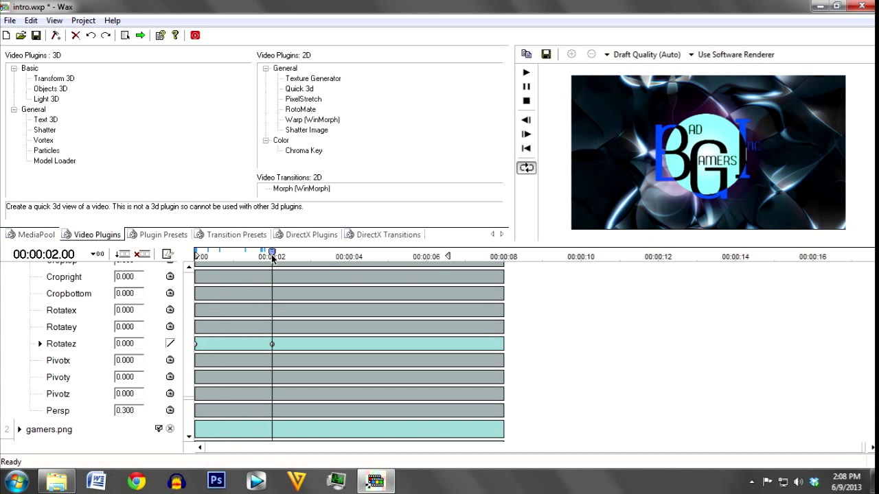
left_click(173, 257)
left_click(190, 350)
left_click(192, 302)
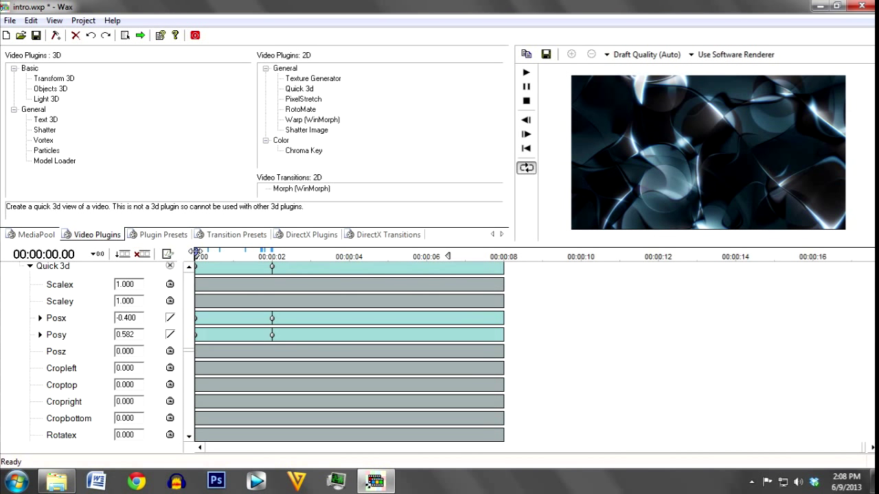
left_click(199, 254)
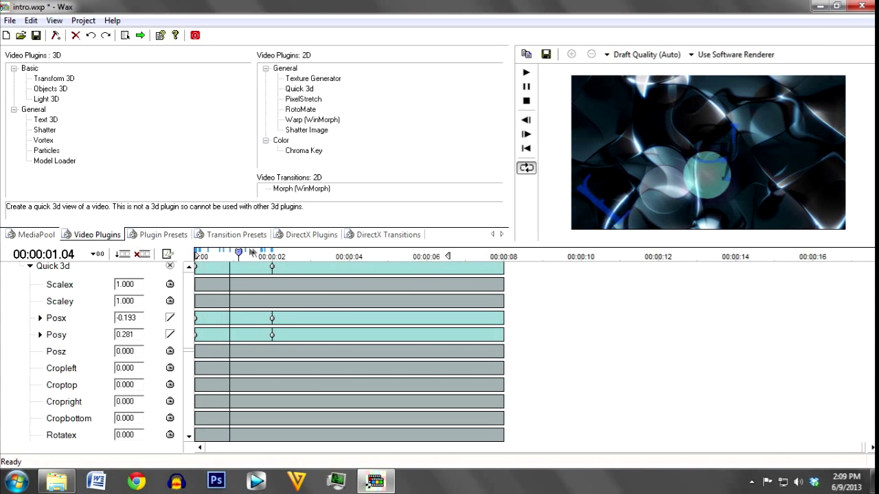
left_click(215, 256)
left_click_drag(215, 255, 259, 256)
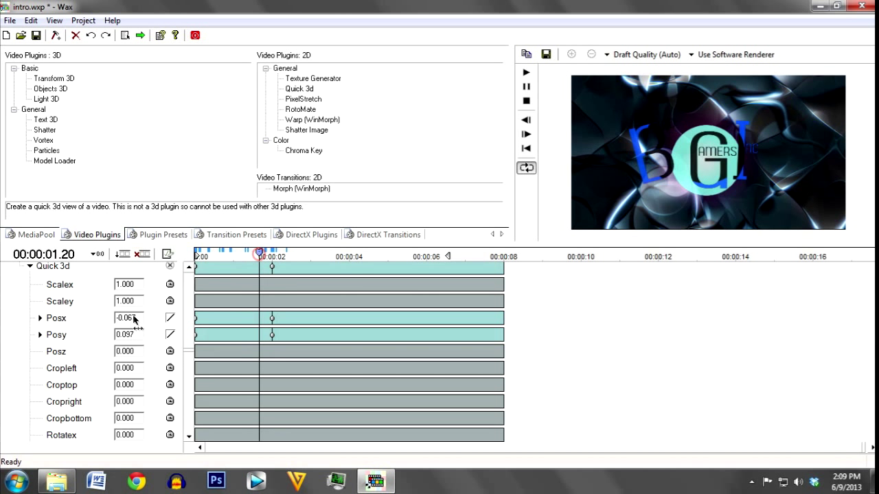
mouse_move(260, 255)
left_mouse_down()
mouse_move(285, 256)
mouse_move(188, 264)
mouse_move(272, 256)
mouse_move(197, 255)
mouse_move(271, 260)
left_mouse_up()
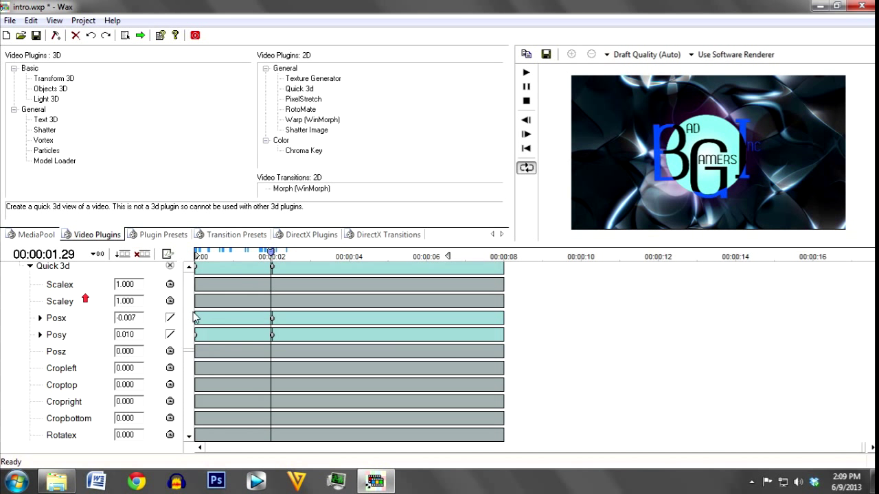
scroll(192, 313, "up", 2)
Expand gamers.png's Quick 3d parameters and the bg.png layer in the track list
left_click(22, 272)
left_click(20, 293)
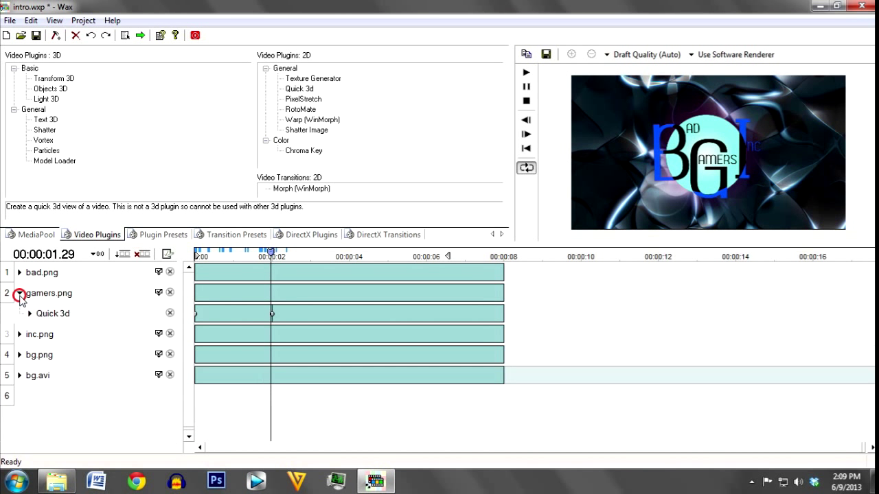
left_click(28, 313)
left_click(28, 313)
left_click(158, 293)
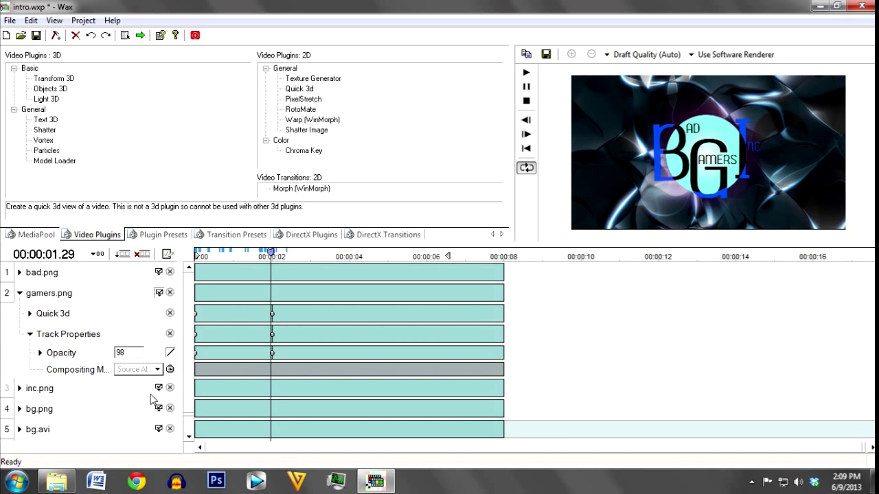
left_click(158, 387)
left_click(19, 388)
left_click(158, 409)
left_click(30, 313)
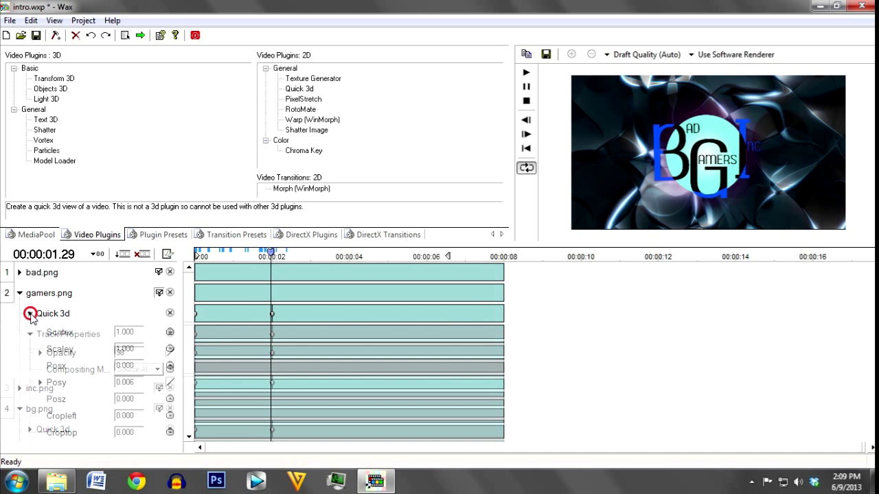
Scrub the animation from the start to the two-second mark, then to about one second
scroll(184, 299, "down", 2)
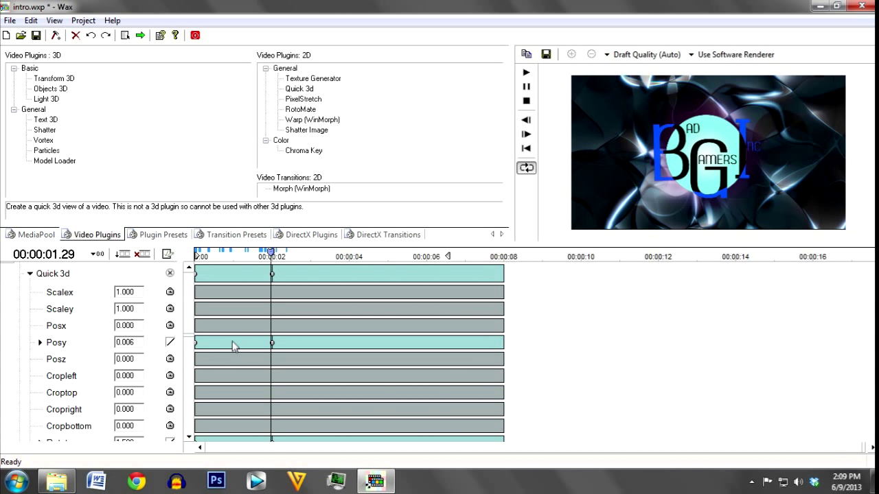
left_click_drag(270, 253, 170, 255)
scroll(191, 322, "up", 2)
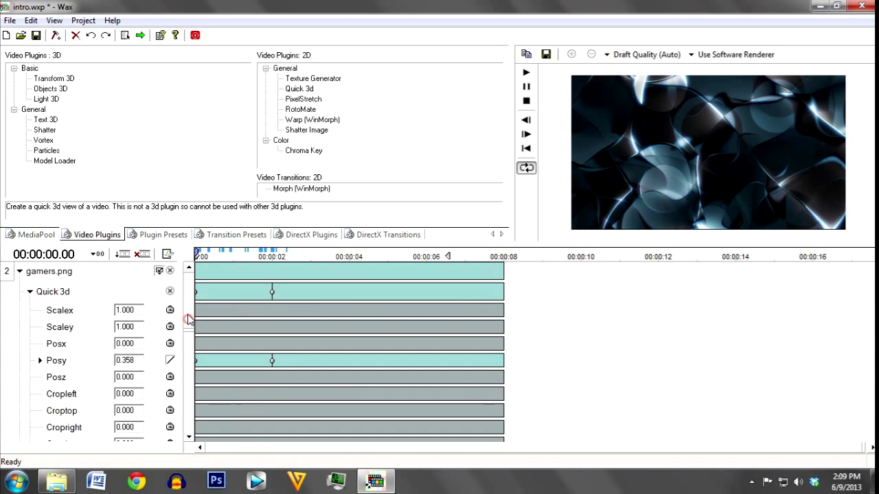
scroll(185, 326, "down", 2)
scroll(184, 325, "down", 1)
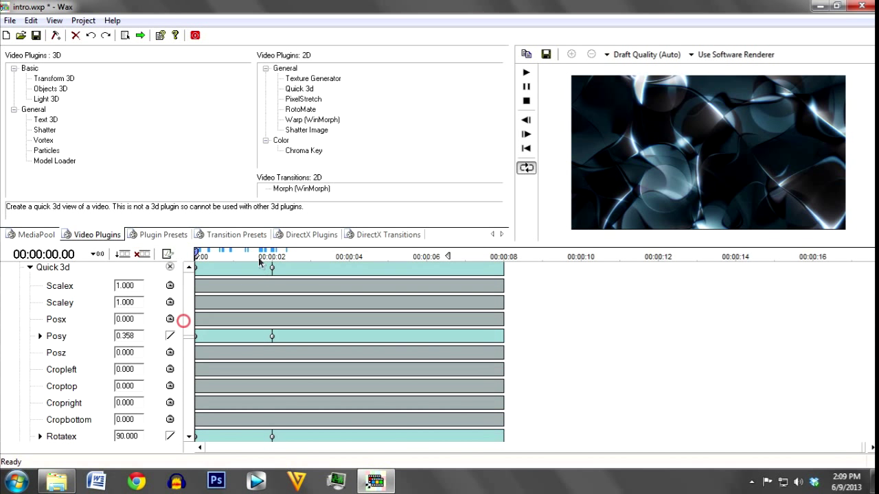
left_click_drag(197, 254, 173, 281)
scroll(192, 321, "down", 4)
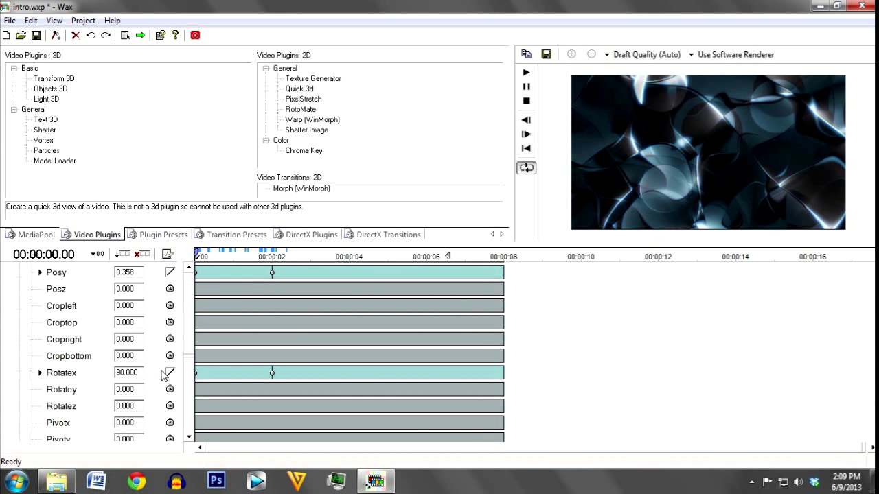
left_click_drag(197, 254, 241, 249)
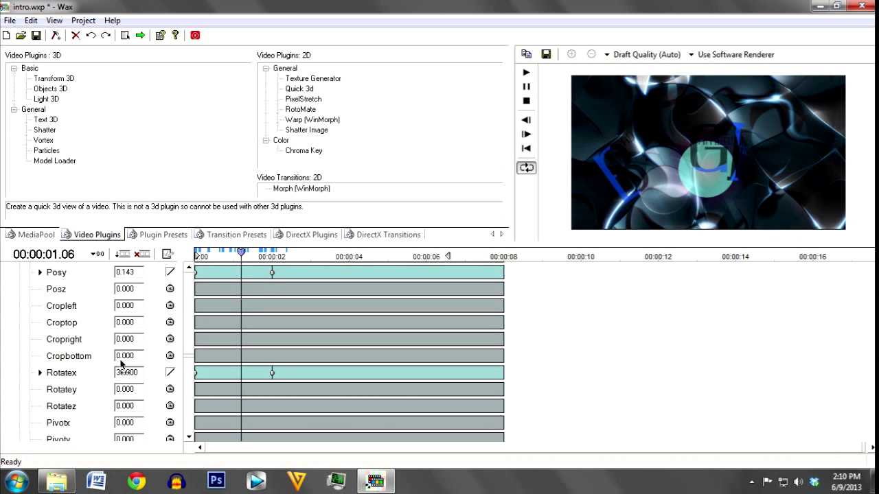
Try a mid-animation Rotatex tilt on gamers.png, undo it, and collapse Quick 3d
left_click_drag(133, 378, 163, 385)
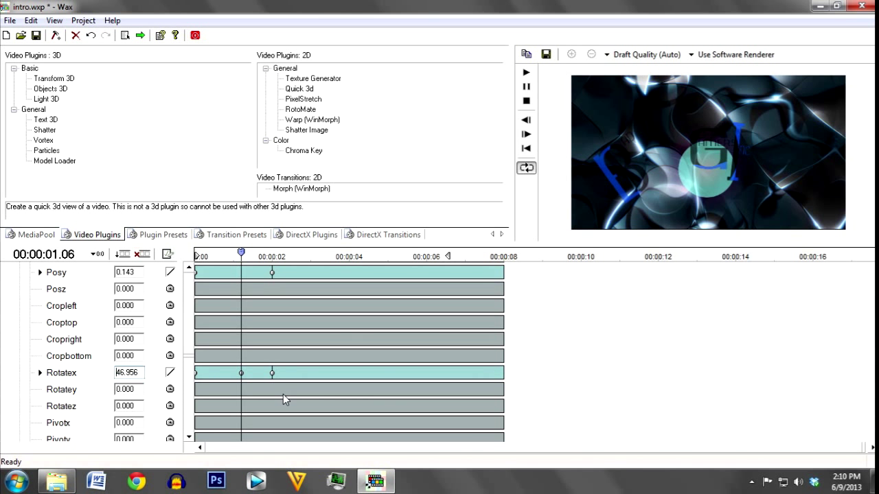
key("ctrl+z")
left_click(242, 250)
left_click_drag(261, 254, 186, 265)
scroll(190, 315, "up", 3)
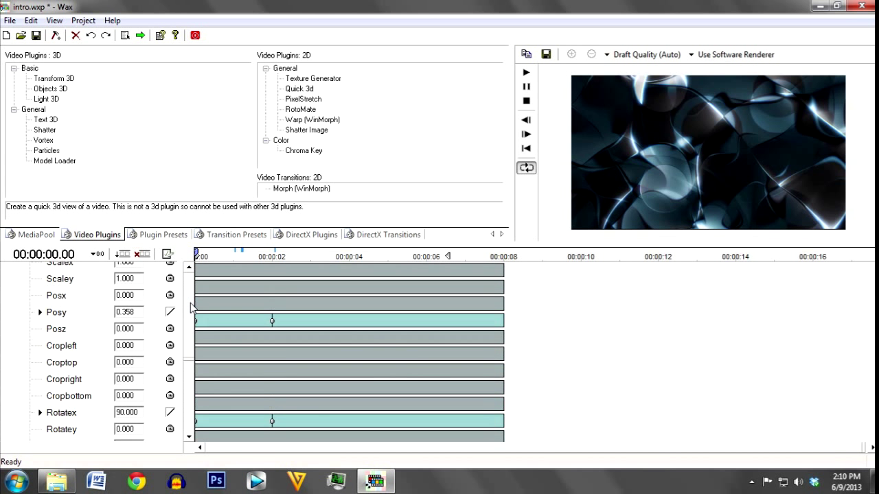
left_click(190, 295)
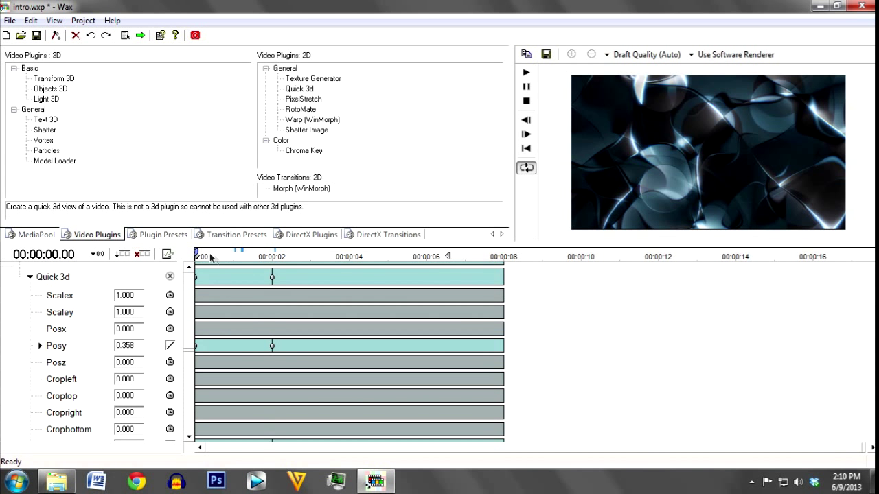
left_click_drag(197, 256, 190, 272)
left_click(30, 278)
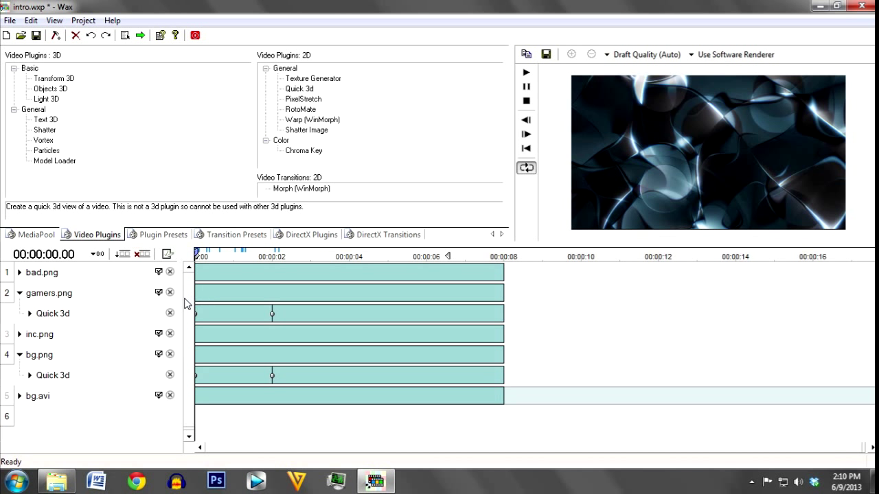
Collapse gamers.png and expand inc.png to show its Quick 3d parameters
left_click(187, 321)
left_click(19, 293)
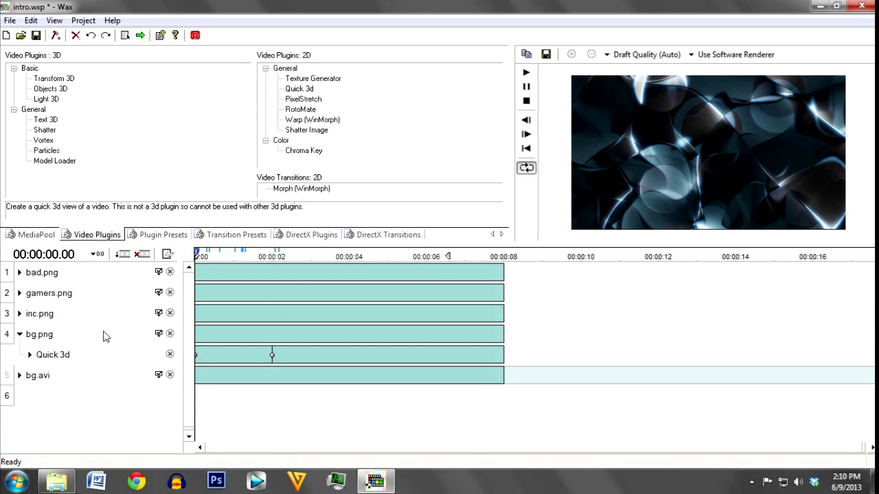
left_click(52, 336)
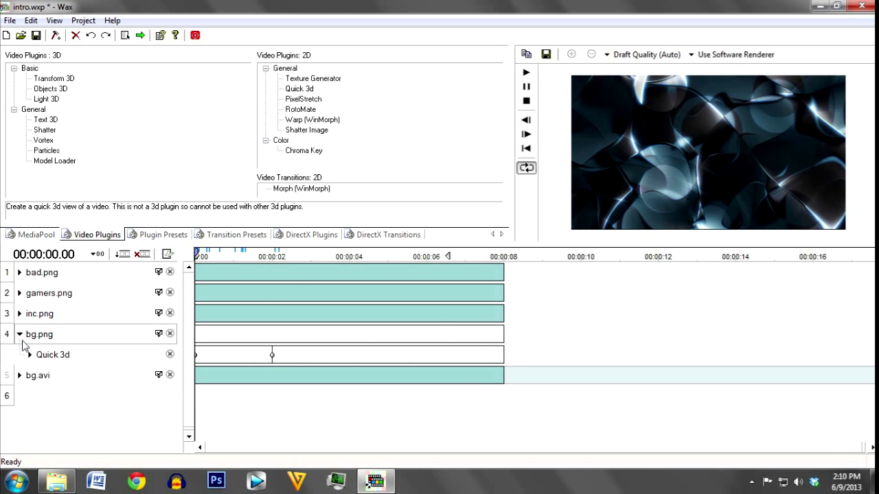
left_click(83, 316)
left_click(20, 314)
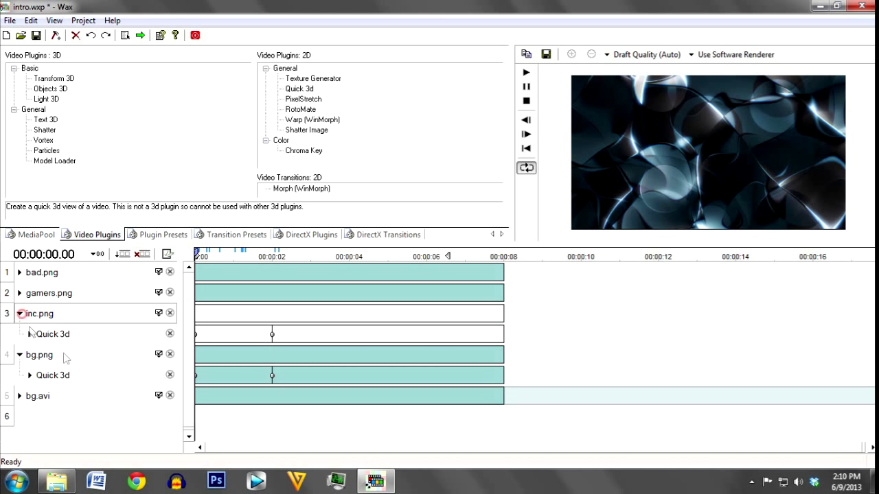
left_click(30, 335)
Preview inc.png's spin about one second in and test a new Rotatey angle, then undo it
left_click_drag(189, 315, 193, 336)
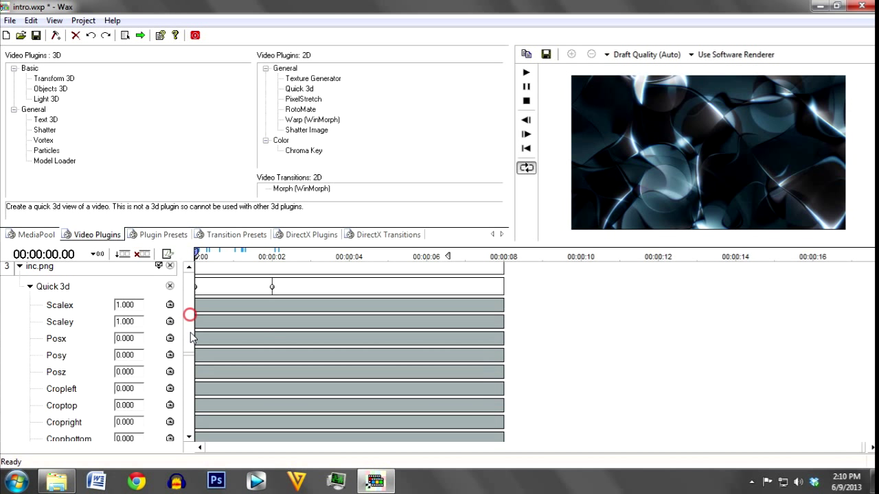
left_click(115, 286)
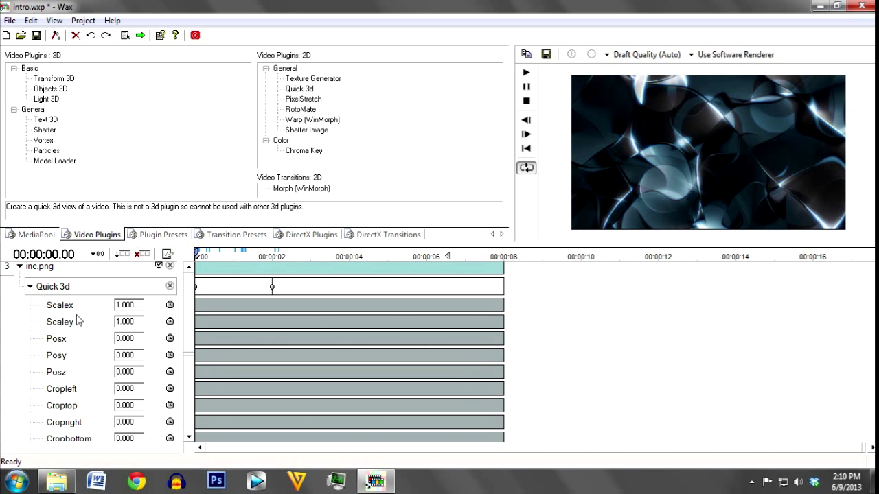
left_click_drag(190, 305, 193, 350)
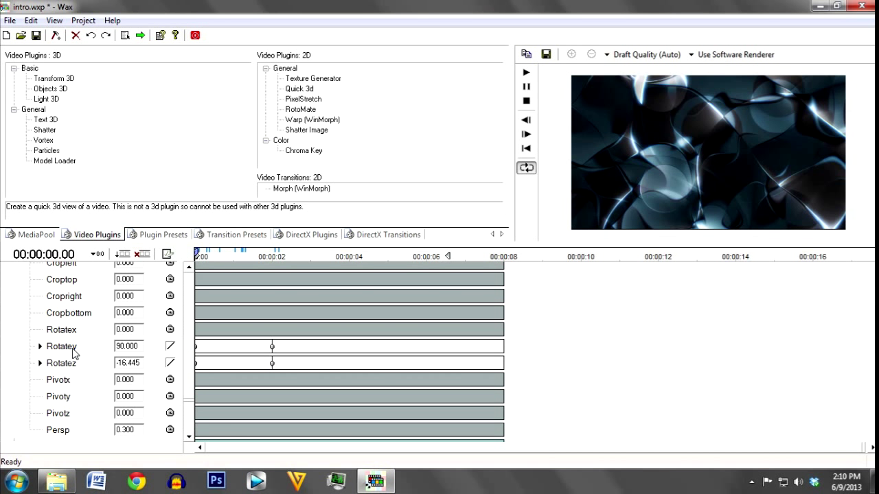
left_click_drag(222, 256, 253, 259)
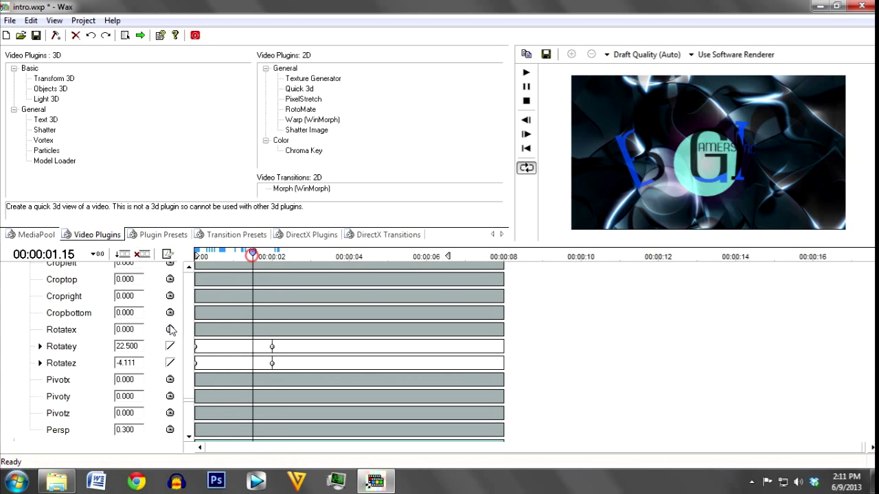
left_click_drag(130, 346, 85, 349)
left_click_drag(212, 349, 128, 360)
key("ctrl+z")
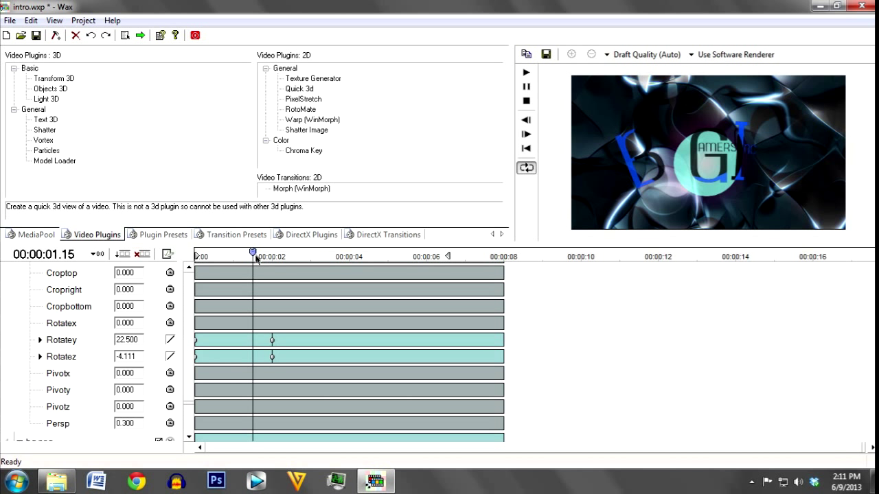
Try a different Rotatez tilt and undo it, then rewind and fold away inc.png's parameters
mouse_move(253, 254)
left_mouse_down()
mouse_move(284, 256)
mouse_move(195, 256)
mouse_move(244, 257)
left_mouse_up()
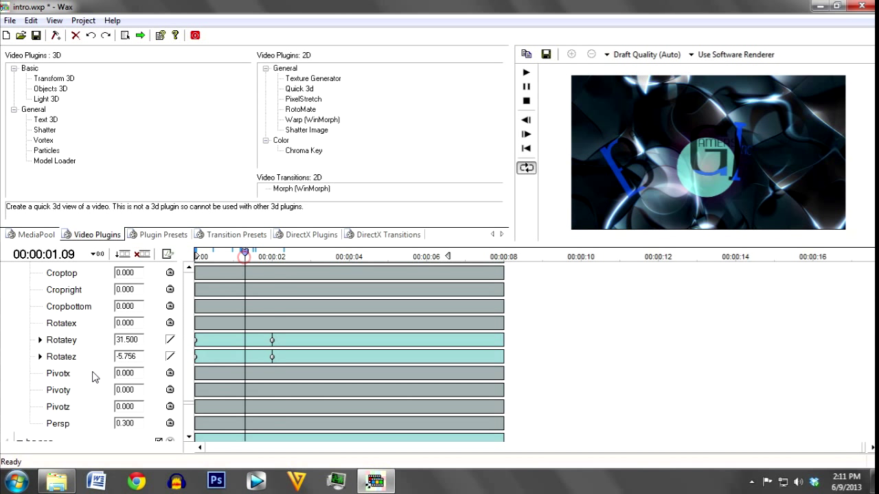
left_click_drag(128, 357, 223, 388)
key("ctrl+z")
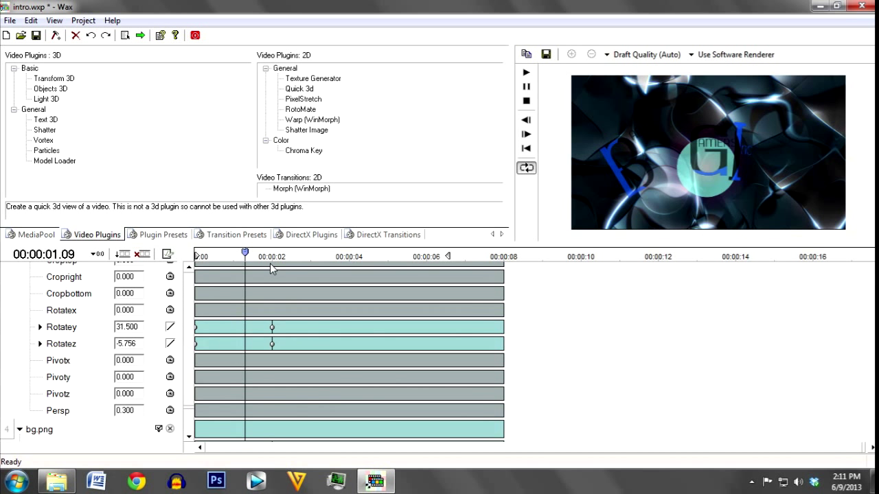
left_click_drag(248, 257, 175, 269)
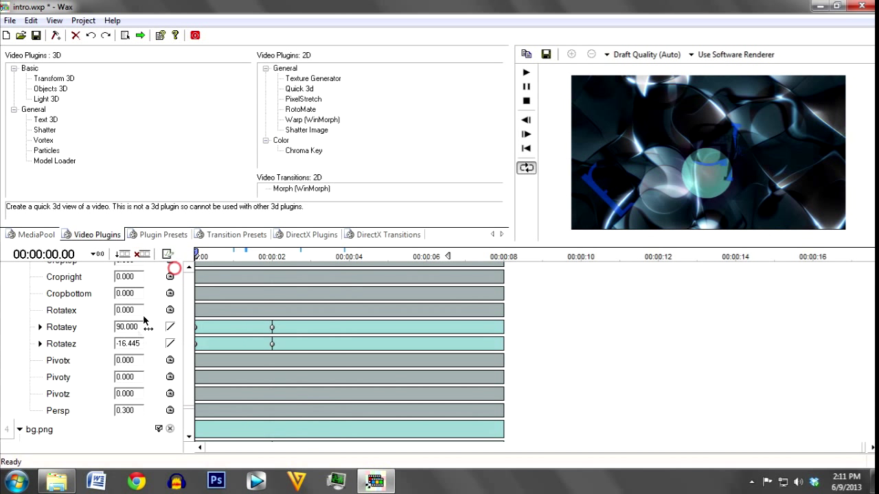
left_click(188, 341)
left_click(19, 300)
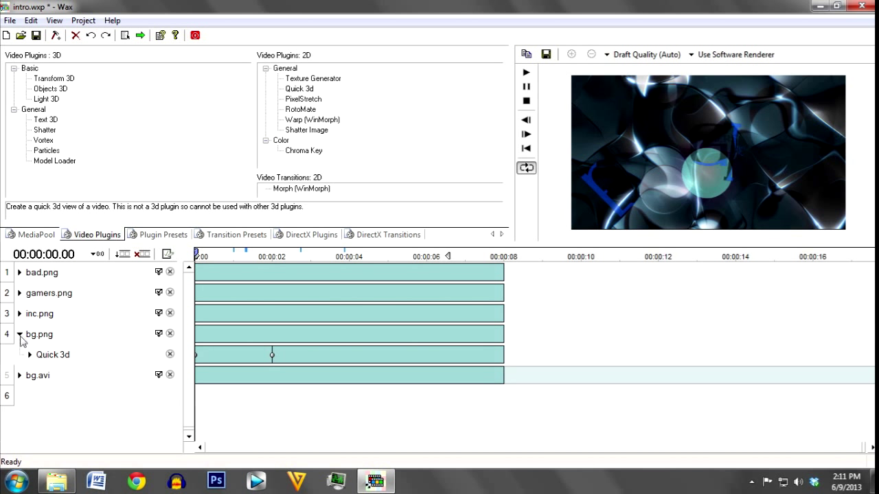
Fold away bg.png's Quick 3d effect and view the final logo frame
left_click(19, 334)
left_click(190, 316)
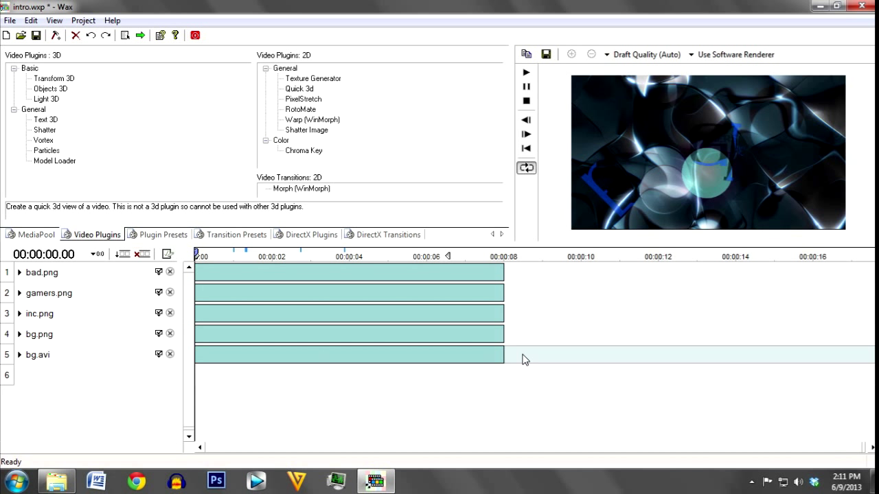
left_click(58, 355)
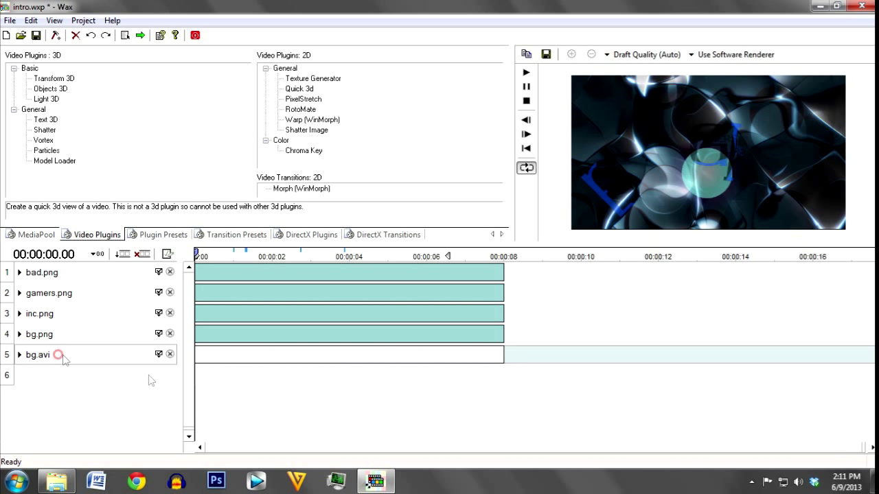
left_click(302, 448)
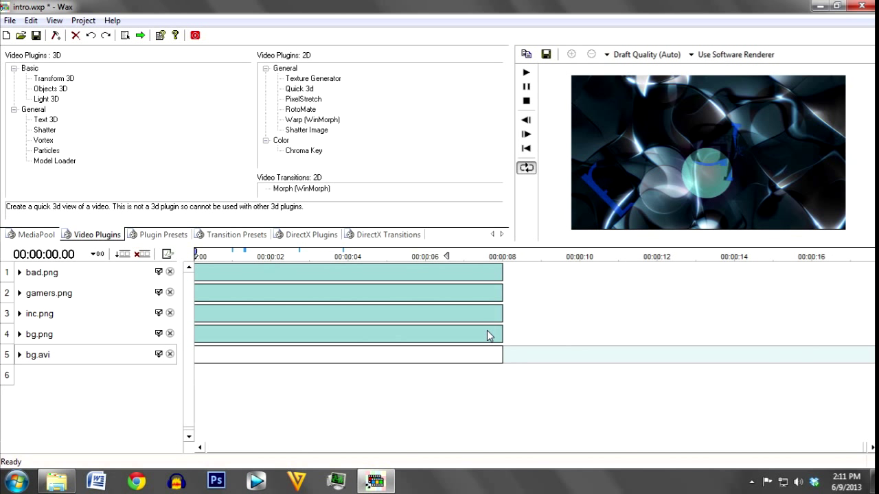
left_click(487, 412)
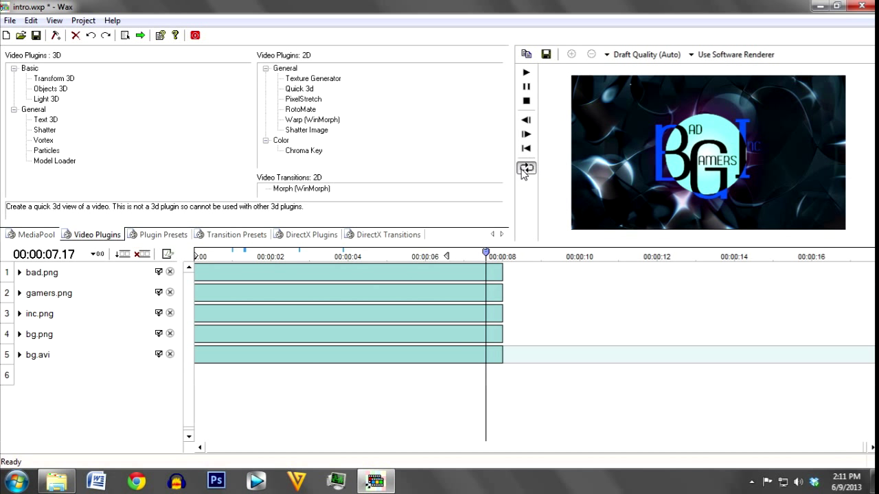
Rewind to the start and play the intro, pausing at about 1.18 seconds
left_click(53, 21)
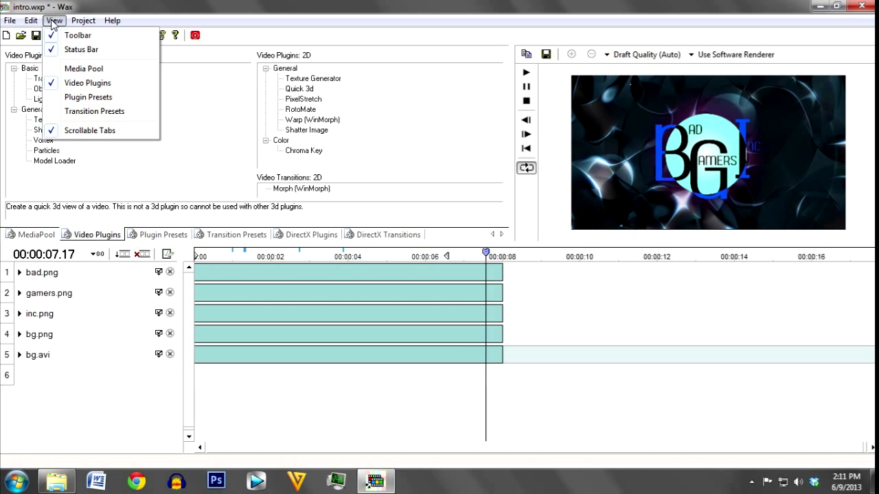
left_click(54, 21)
left_click(53, 21)
left_click(30, 22)
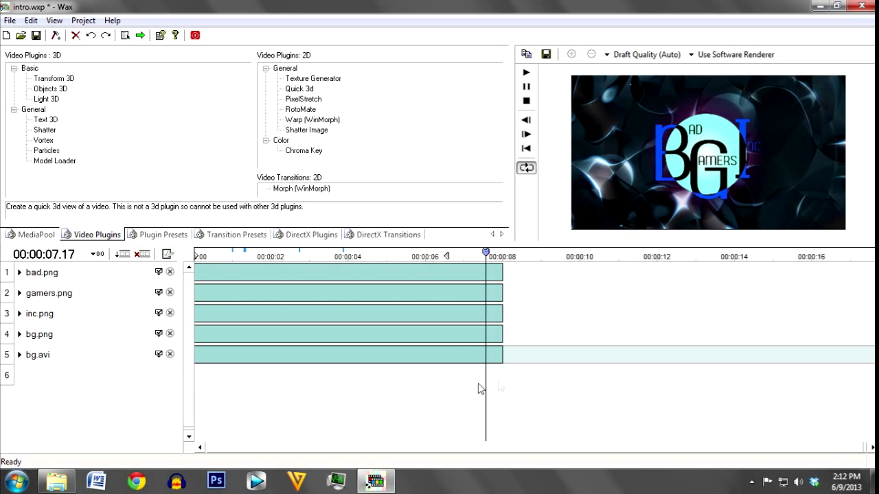
left_click_drag(487, 256, 154, 260)
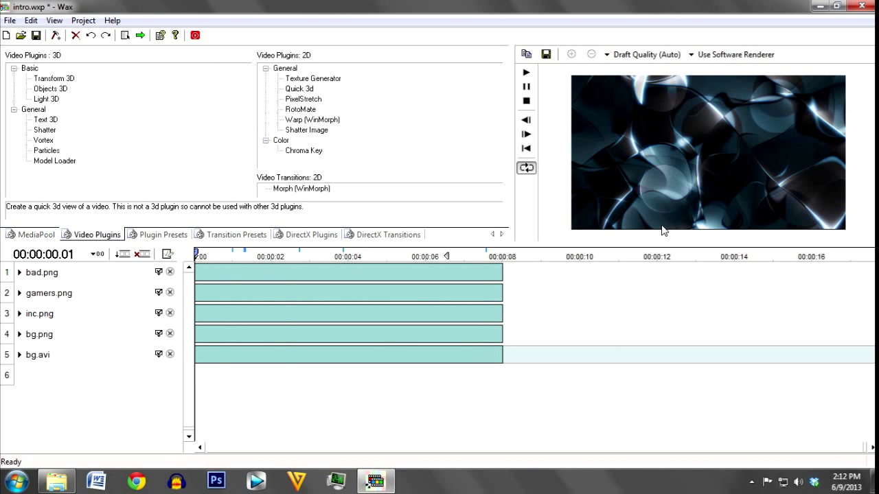
left_click(526, 73)
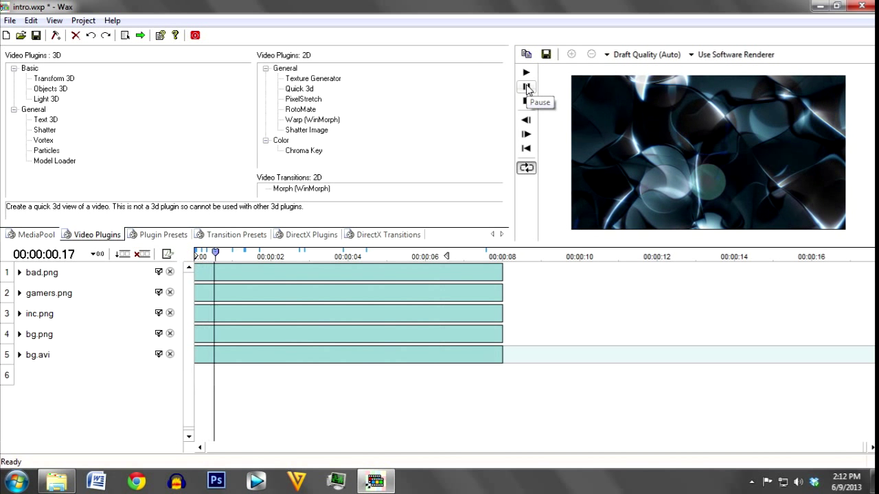
left_click(526, 87)
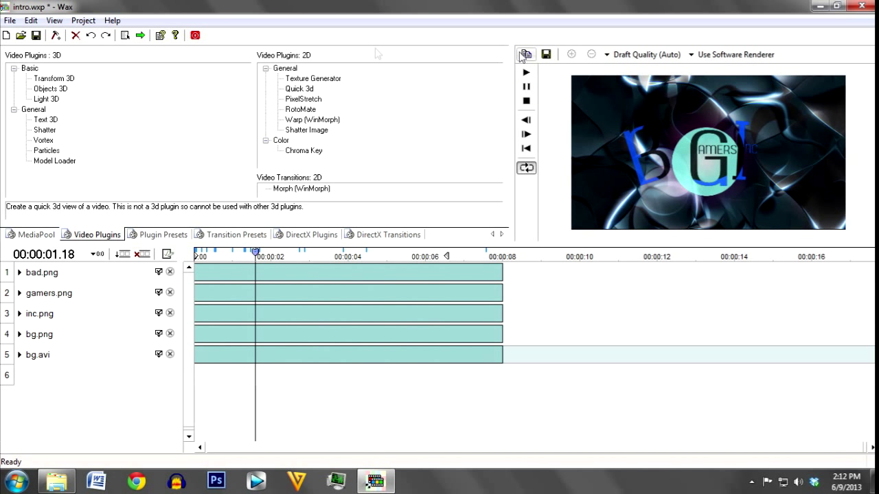
left_click(83, 19)
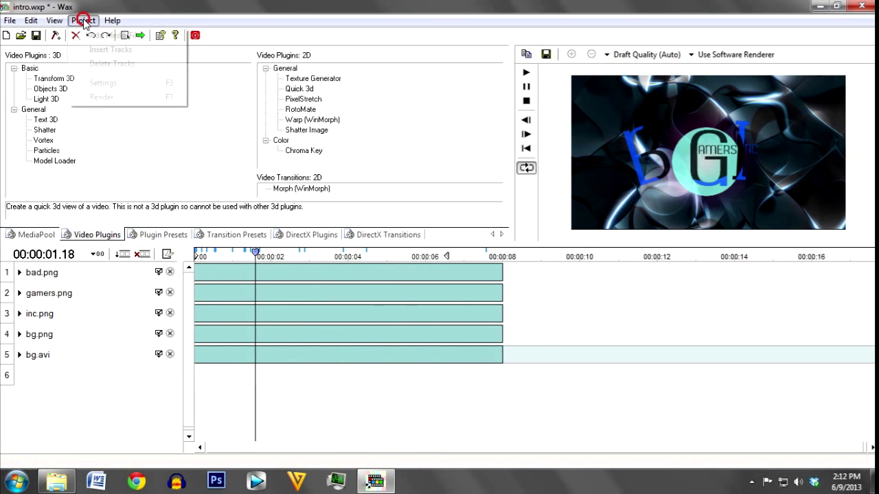
In Project Settings, verify the output is 1280×720 at 30 fps
left_click(103, 81)
double_click(571, 182)
double_click(565, 204)
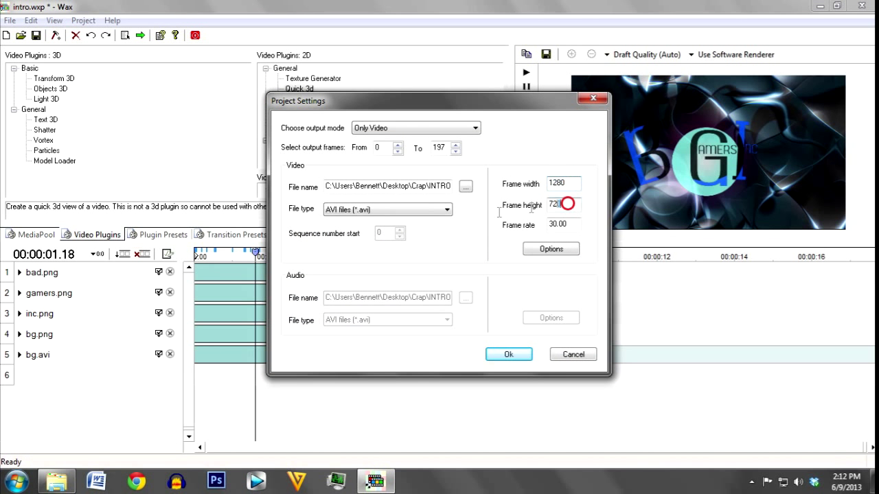
double_click(574, 224)
left_click(570, 204)
left_click(576, 184)
left_click(573, 204)
left_click(574, 184)
left_click(570, 204)
left_click(570, 204)
left_click(574, 184)
left_click(569, 202)
left_click(574, 184)
left_click(570, 204)
left_click(570, 204)
left_click(569, 183)
Choose the Xvid MPEG-4 codec at maximum quality and confirm the project settings
left_click(546, 251)
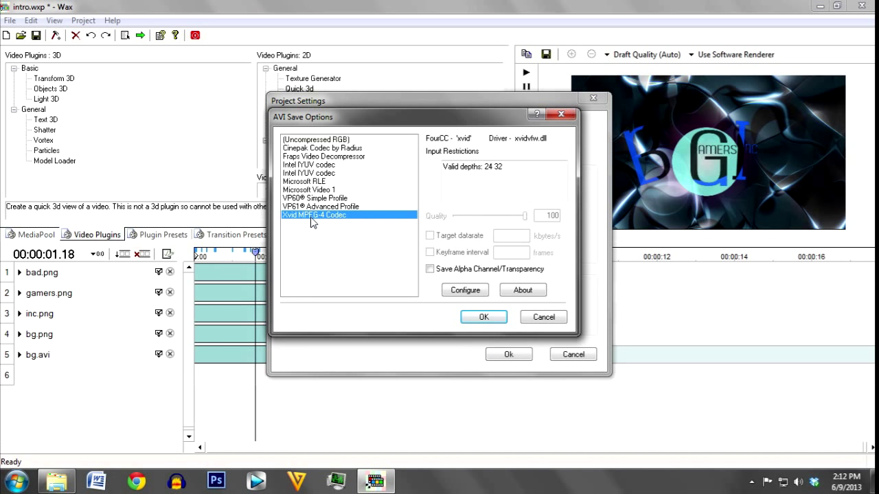
left_click(465, 290)
left_click_drag(337, 136, 492, 119)
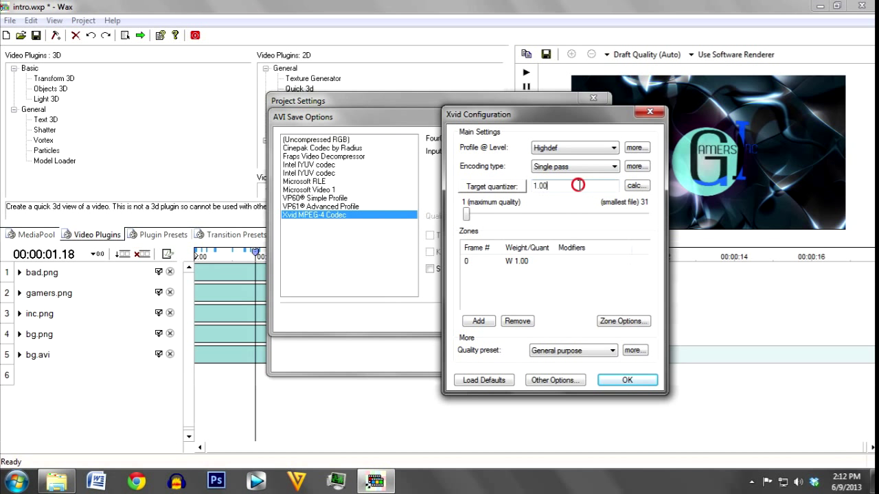
left_click(626, 380)
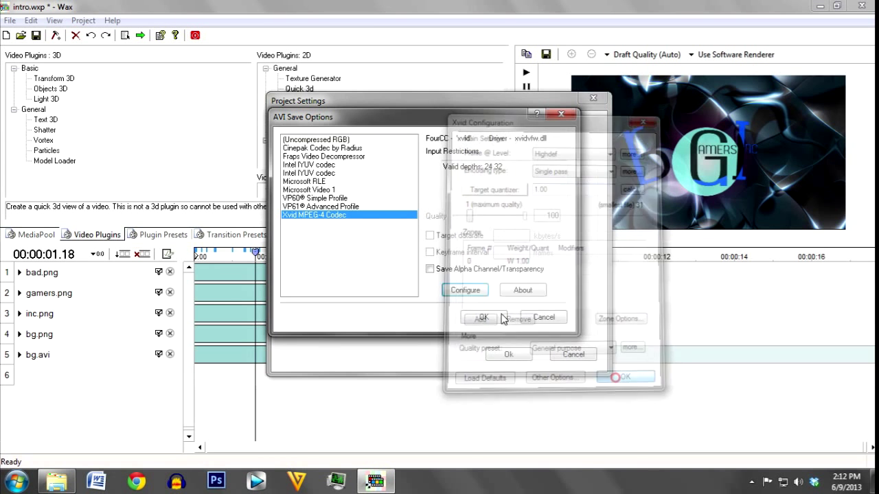
left_click(330, 140)
left_click(500, 317)
left_click_drag(462, 103, 446, 80)
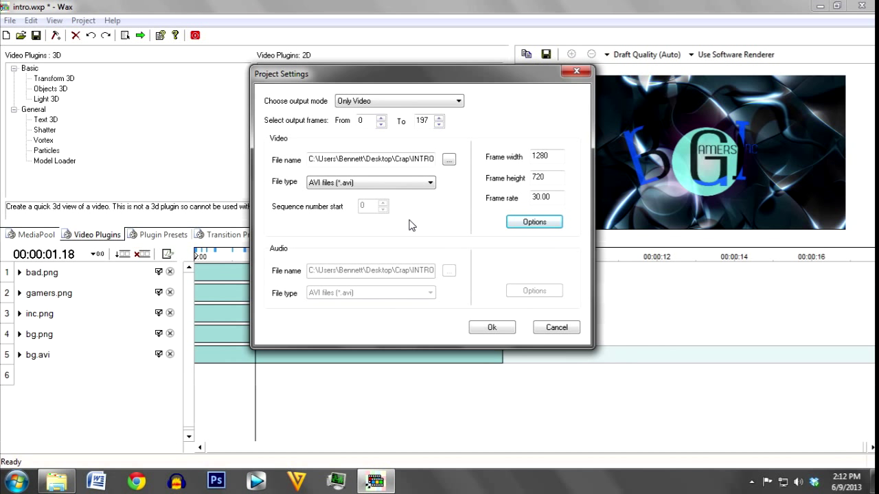
left_click(493, 328)
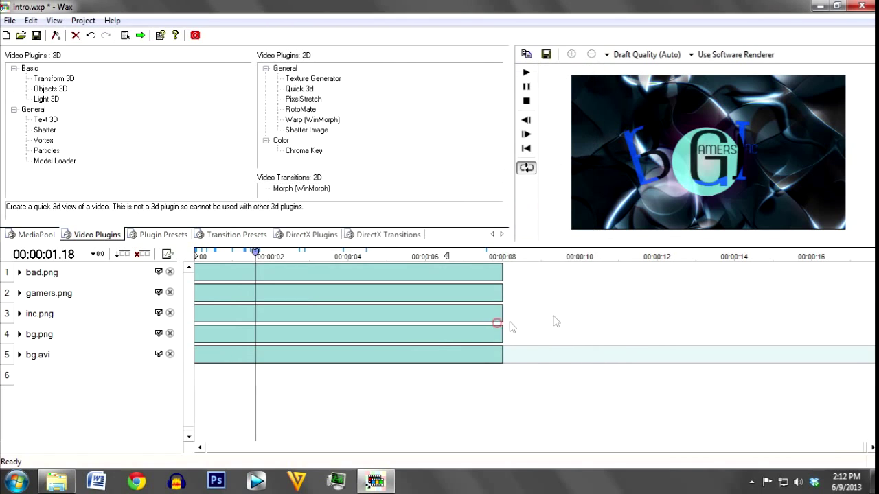
left_click(863, 7)
Decline saving the Wax project and reveal the hidden notification-area icons
left_click(463, 286)
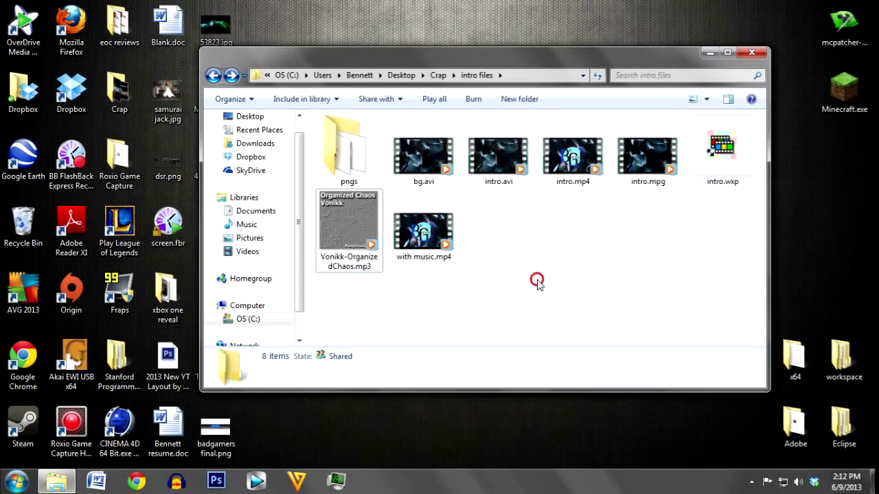
mouse_move(478, 211)
left_mouse_down()
mouse_move(798, 369)
mouse_move(475, 194)
left_mouse_up()
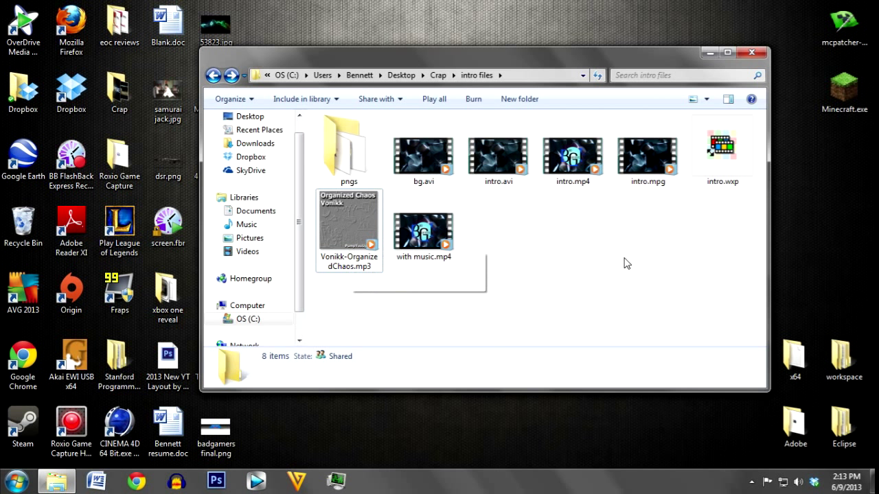
left_click_drag(550, 267, 665, 324)
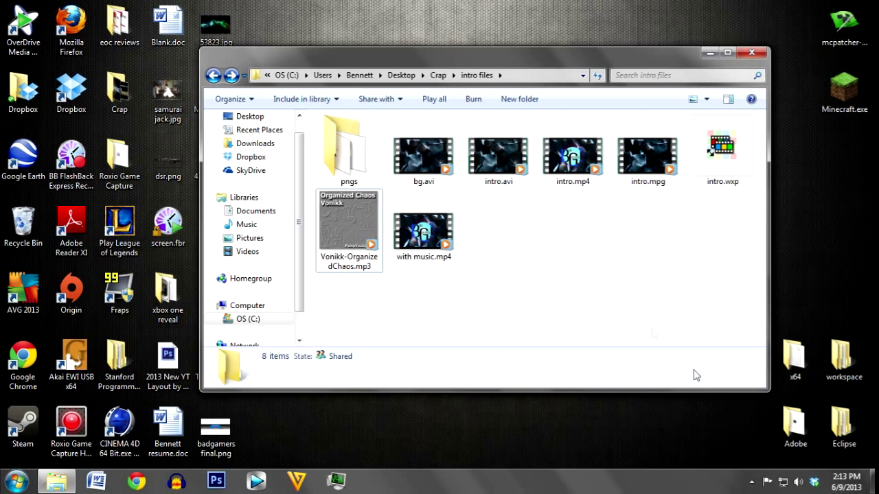
left_click(753, 482)
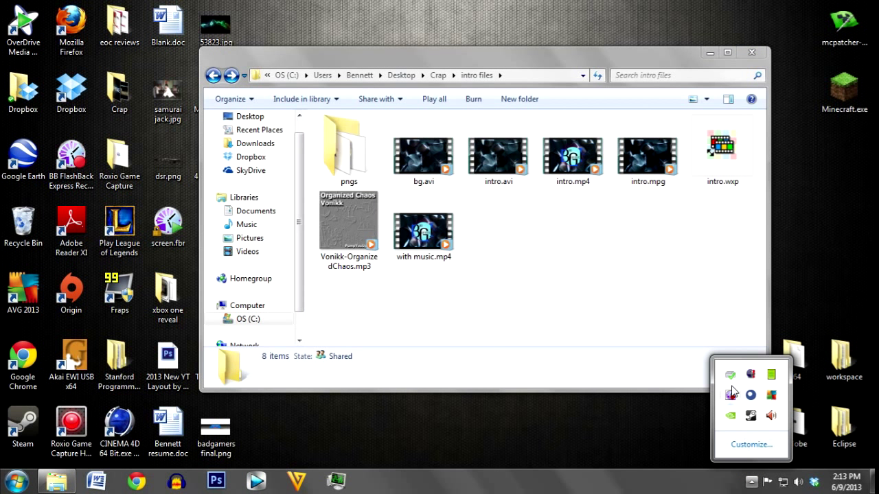